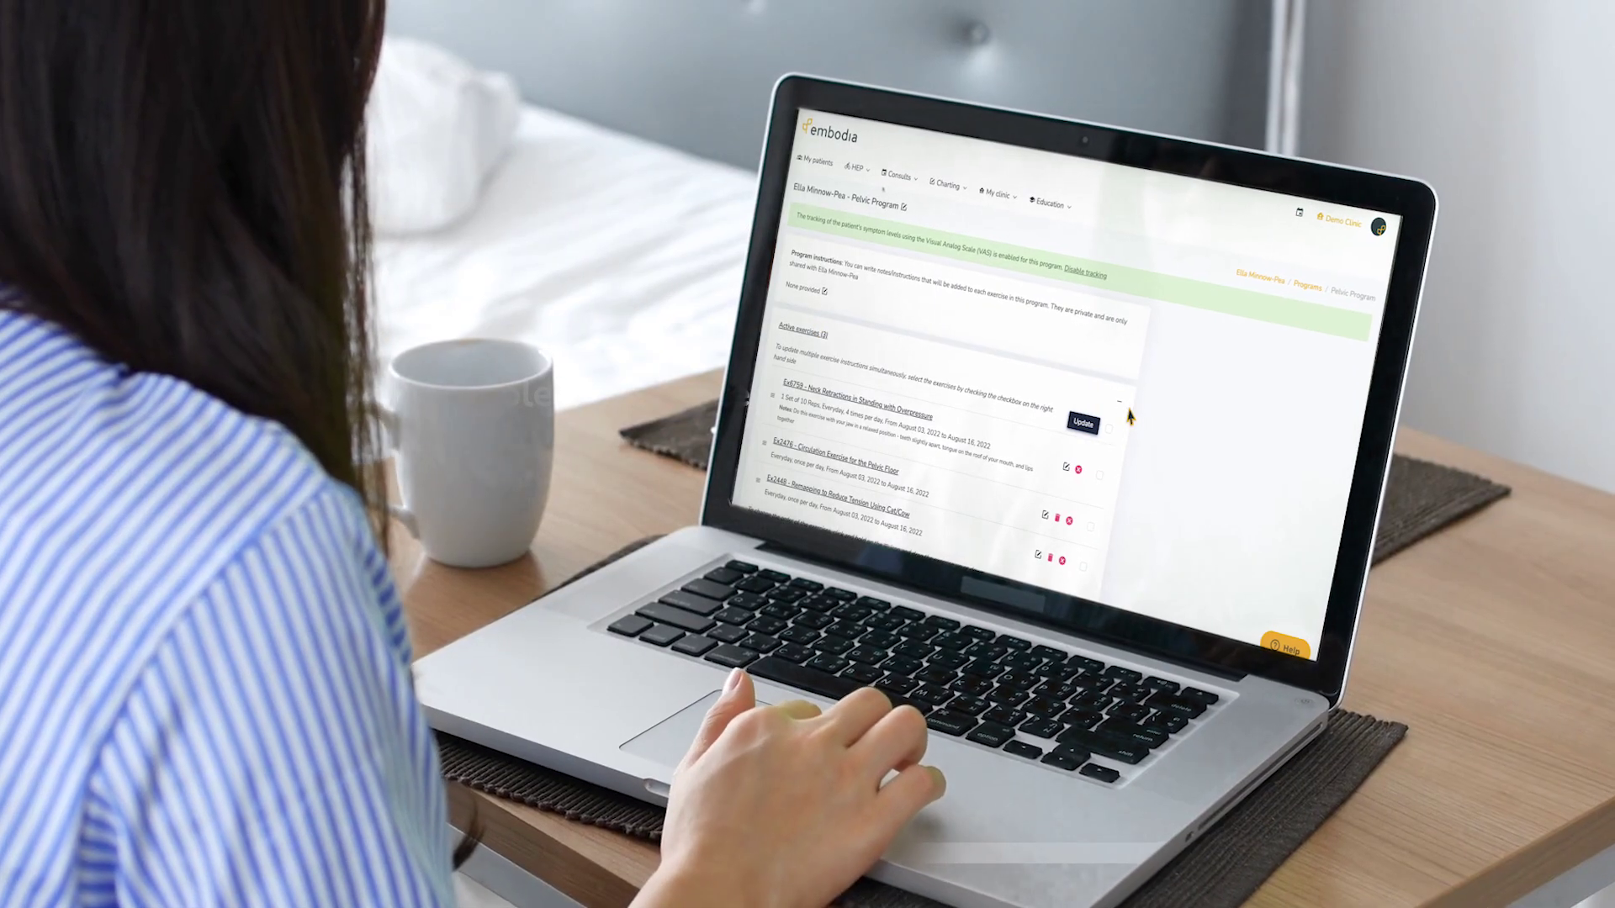
{"action": "scroll", "coordinate": [1132, 420], "scroll_direction": "down", "scroll_amount": 5}
{"action": "scroll", "coordinate": [1133, 420], "scroll_direction": "down", "scroll_amount": 1}
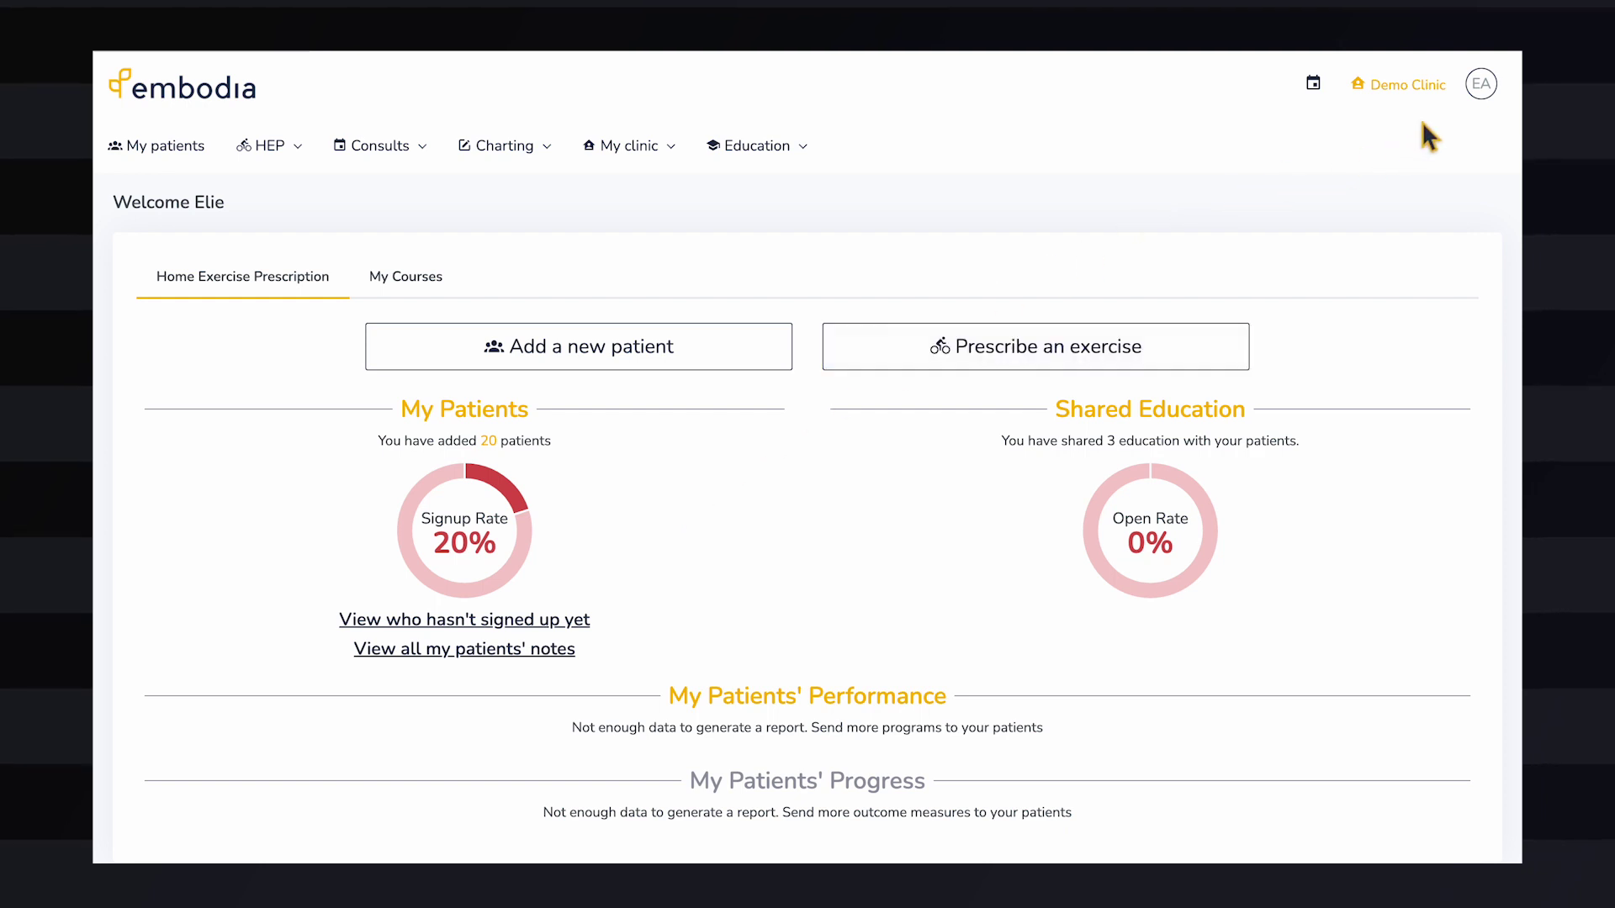
- Open the account's personal settings and allow patients to attach notes when completing an exercise
{"action": "left_click", "coordinate": [1488, 89]}
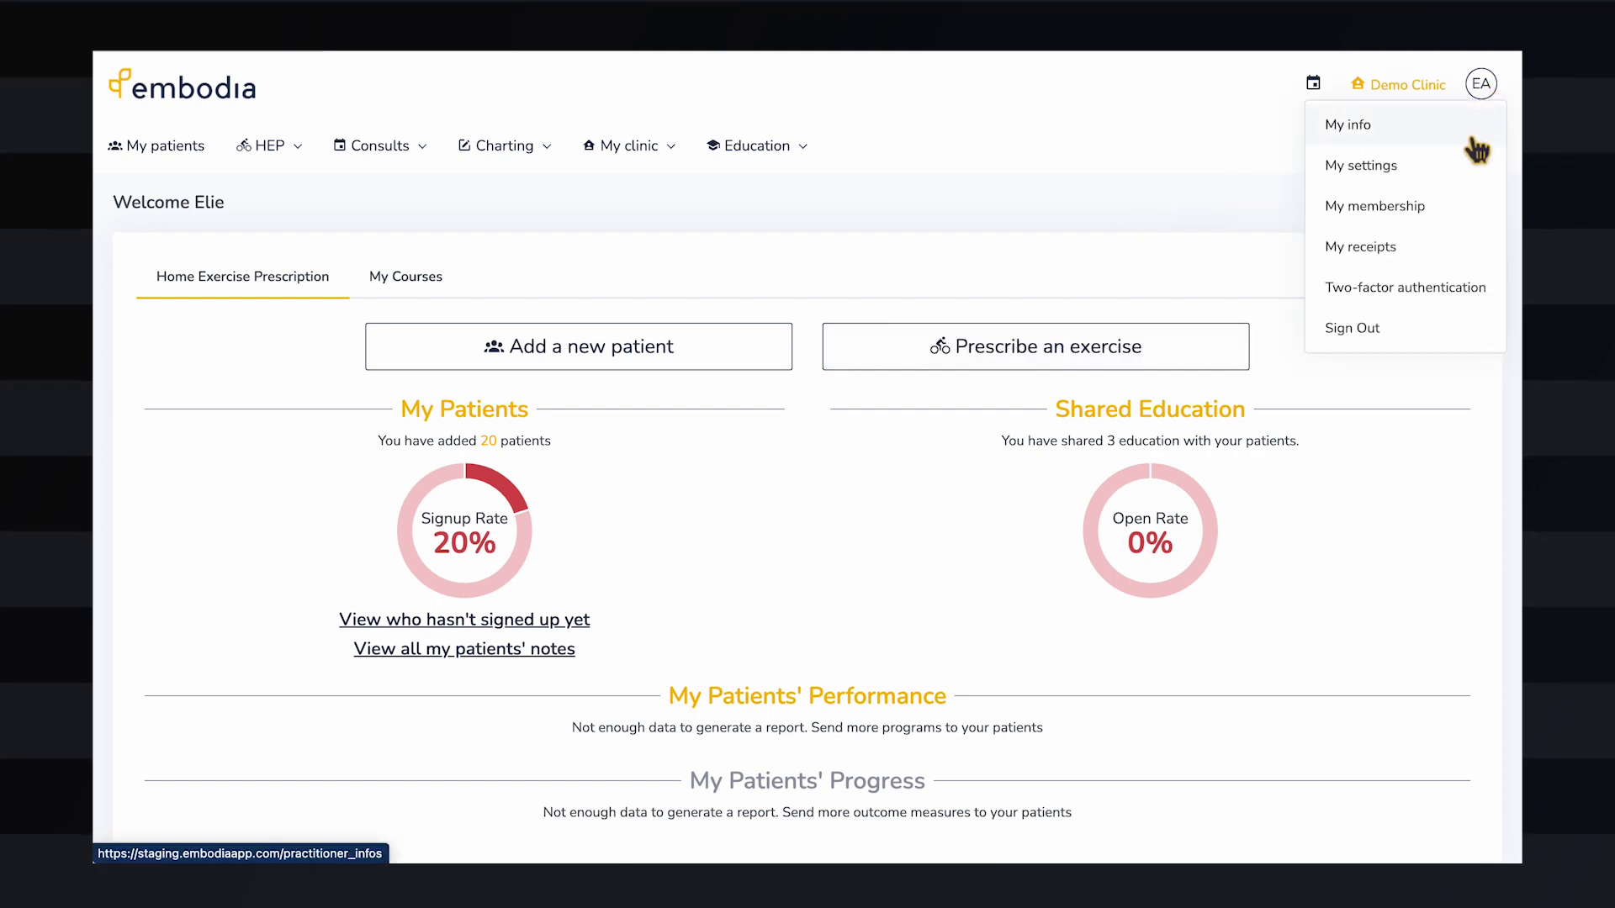
{"action": "left_click", "coordinate": [1465, 166]}
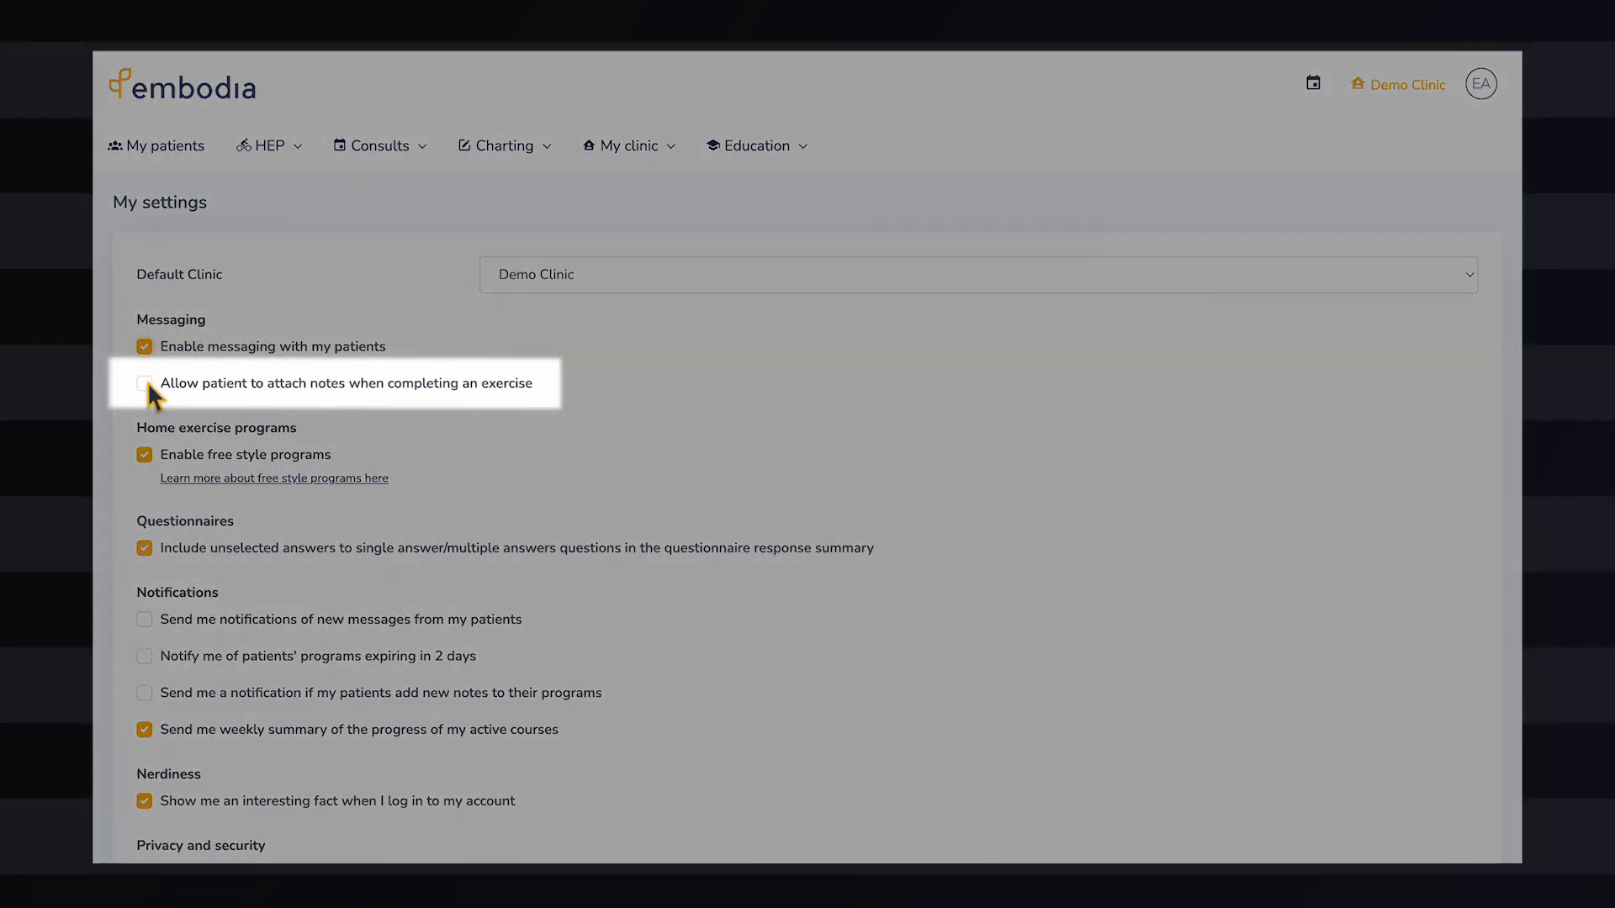
{"action": "left_click", "coordinate": [145, 383]}
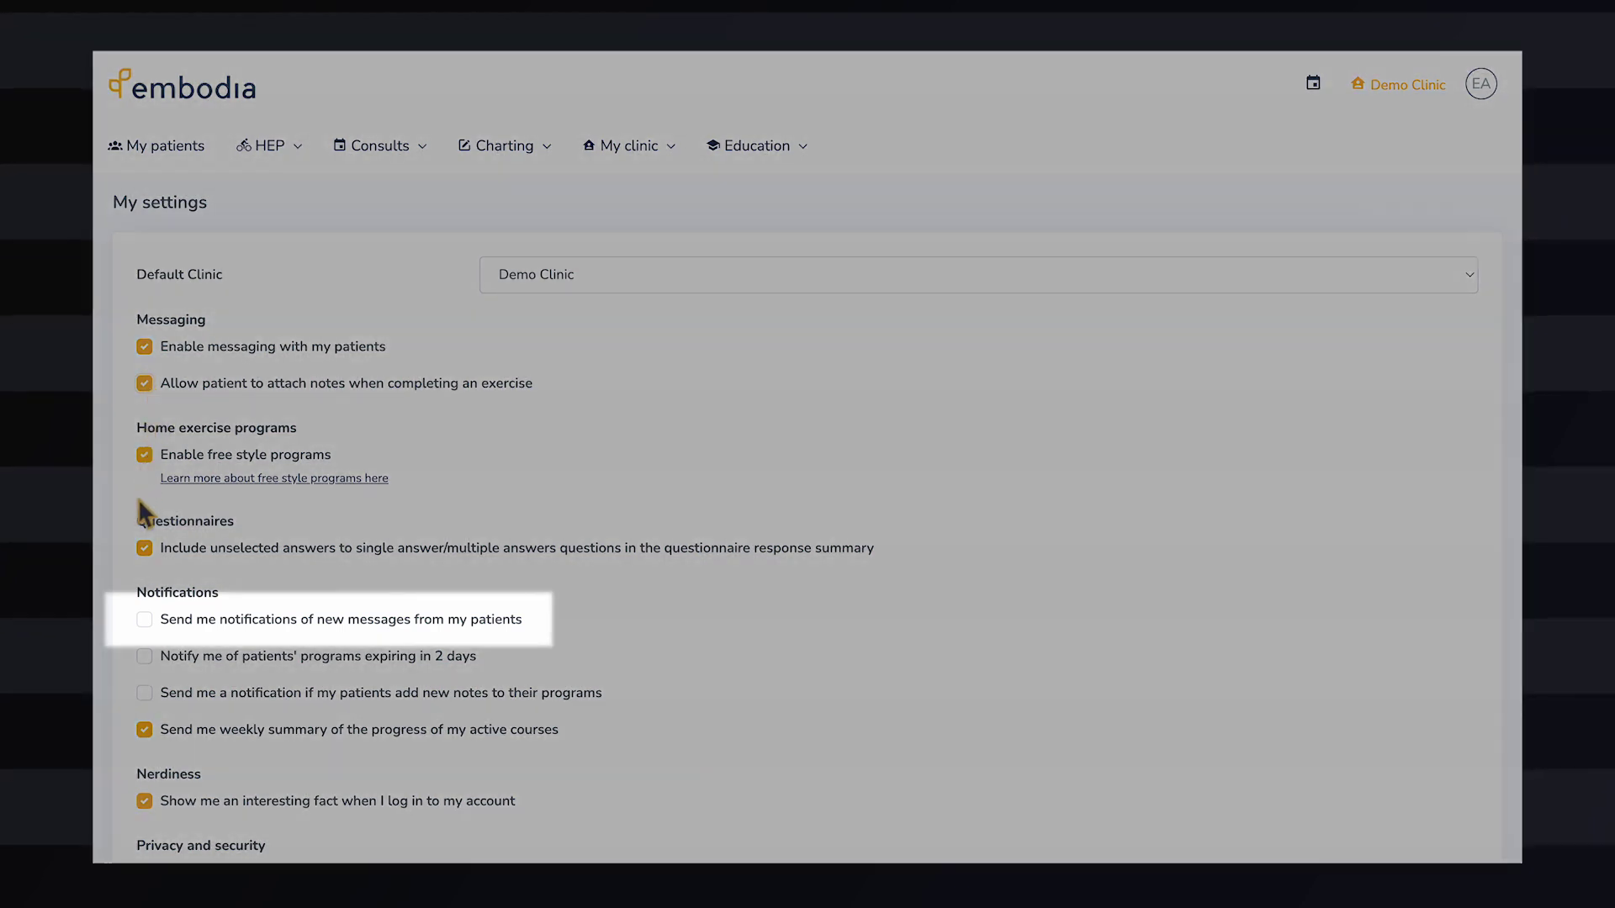
- Enable notifications for new patient messages and for new notes added to programs, and save the settings
{"action": "left_click", "coordinate": [144, 622]}
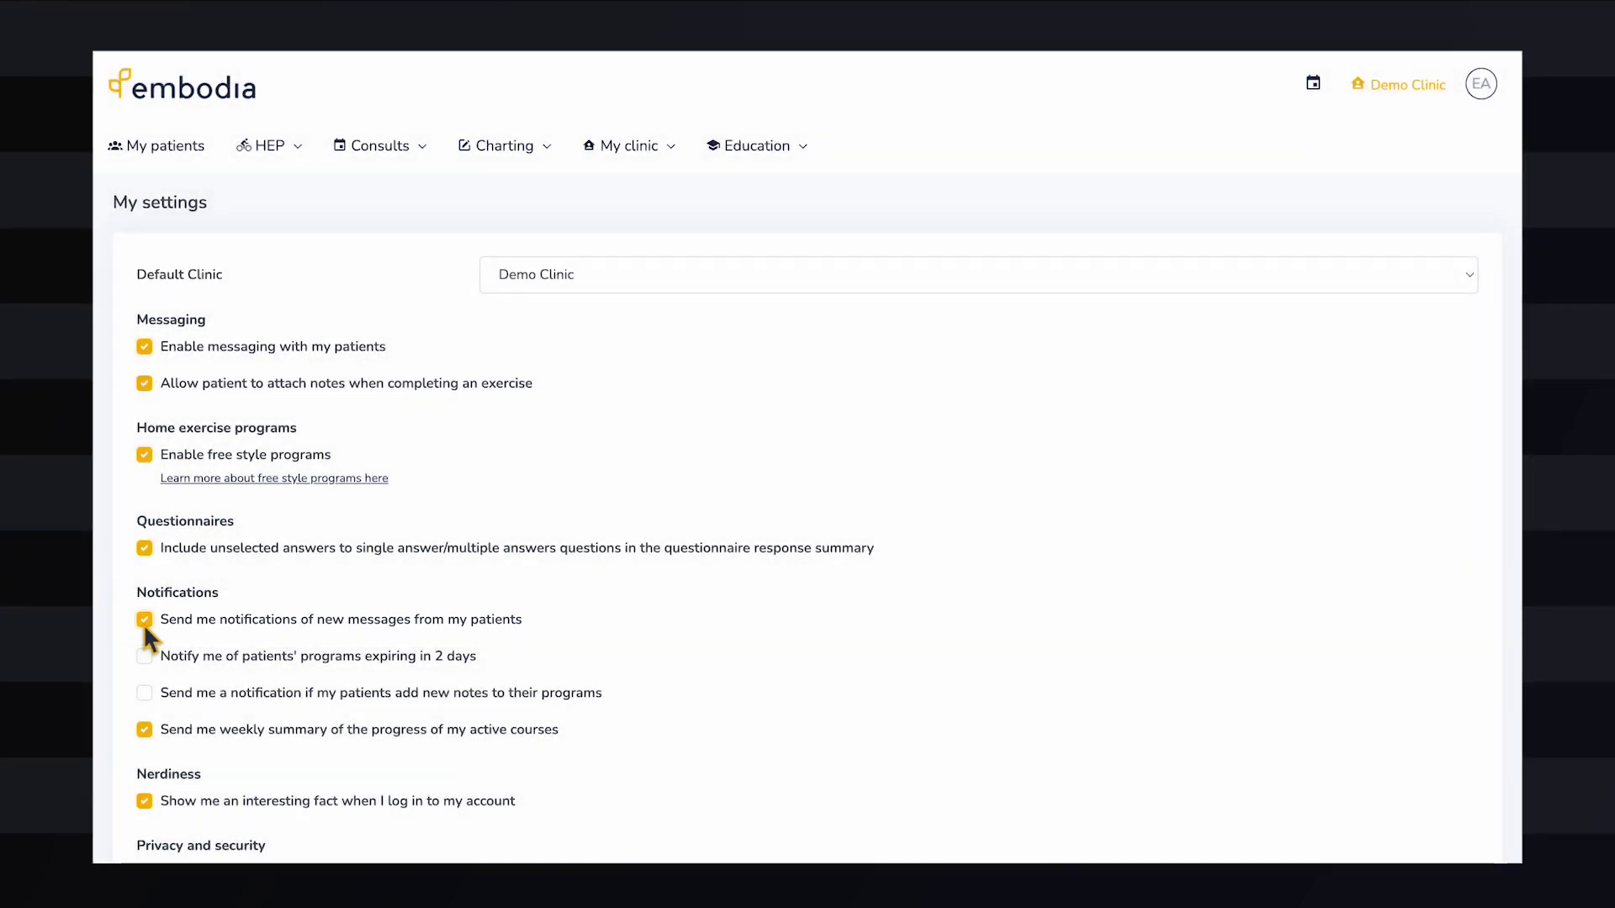
{"action": "left_click", "coordinate": [147, 694]}
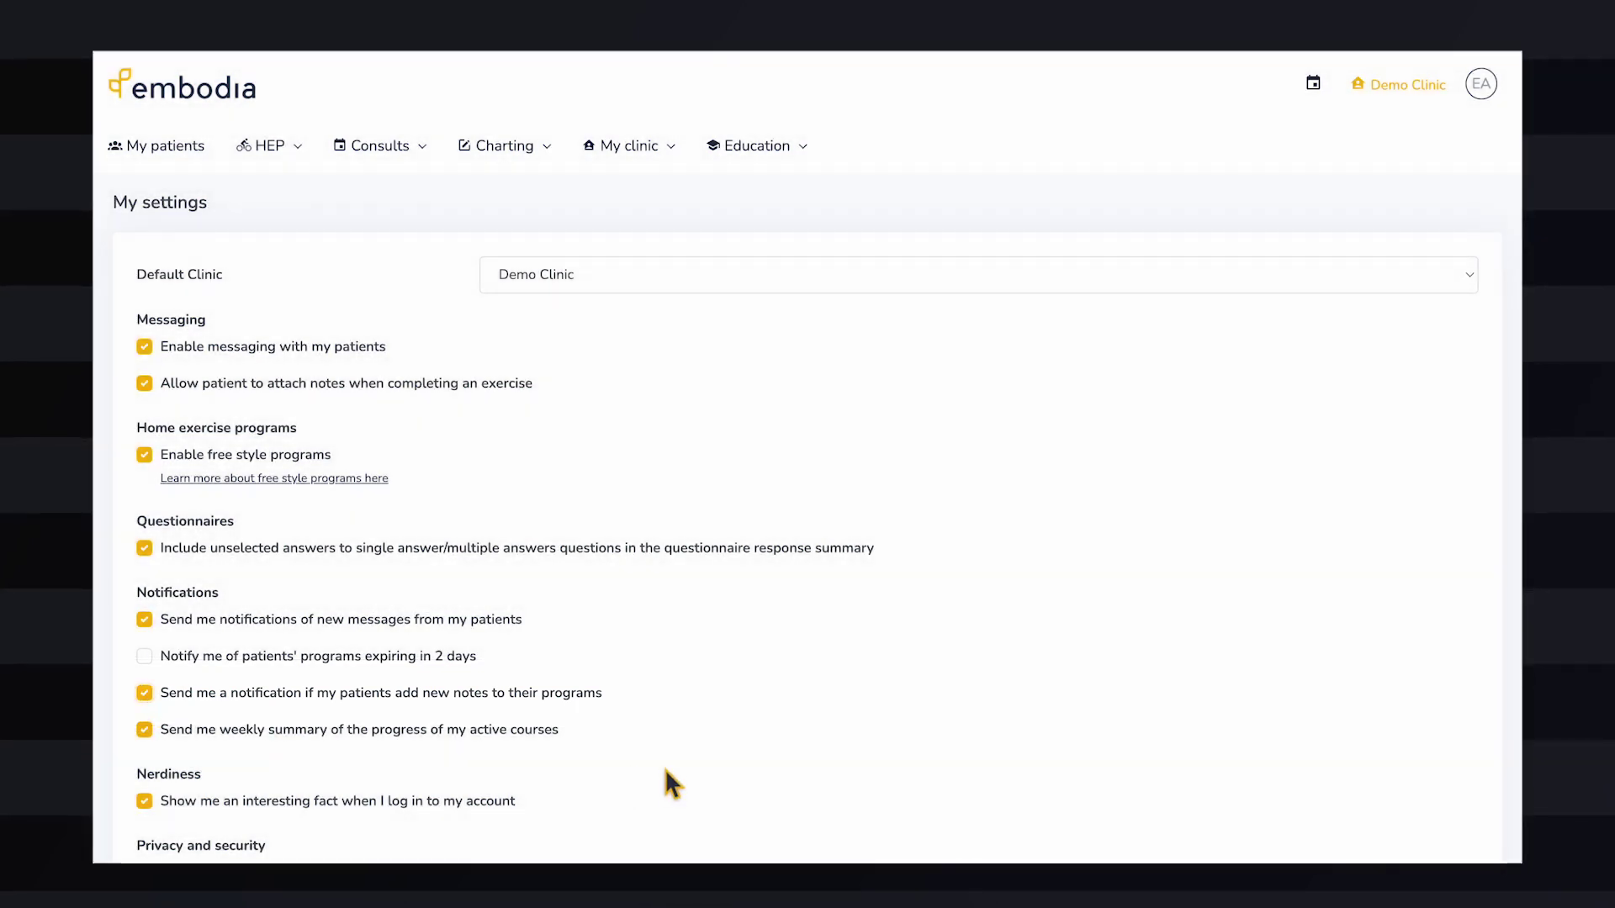
{"action": "scroll", "coordinate": [666, 770], "scroll_direction": "down", "scroll_amount": 5}
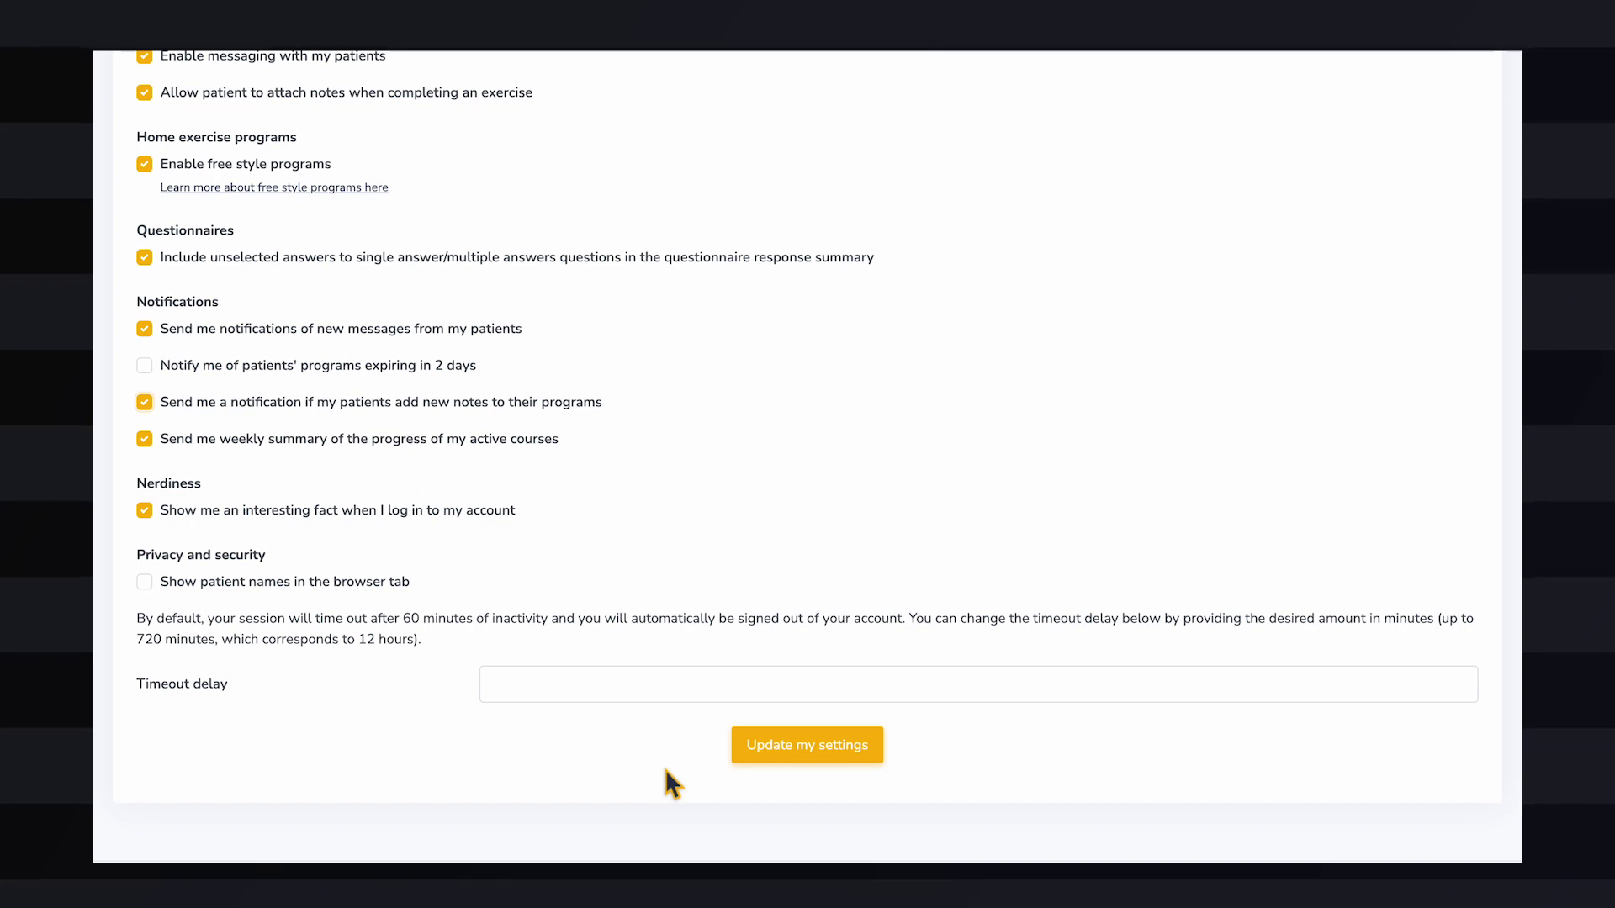
{"action": "left_click", "coordinate": [866, 752]}
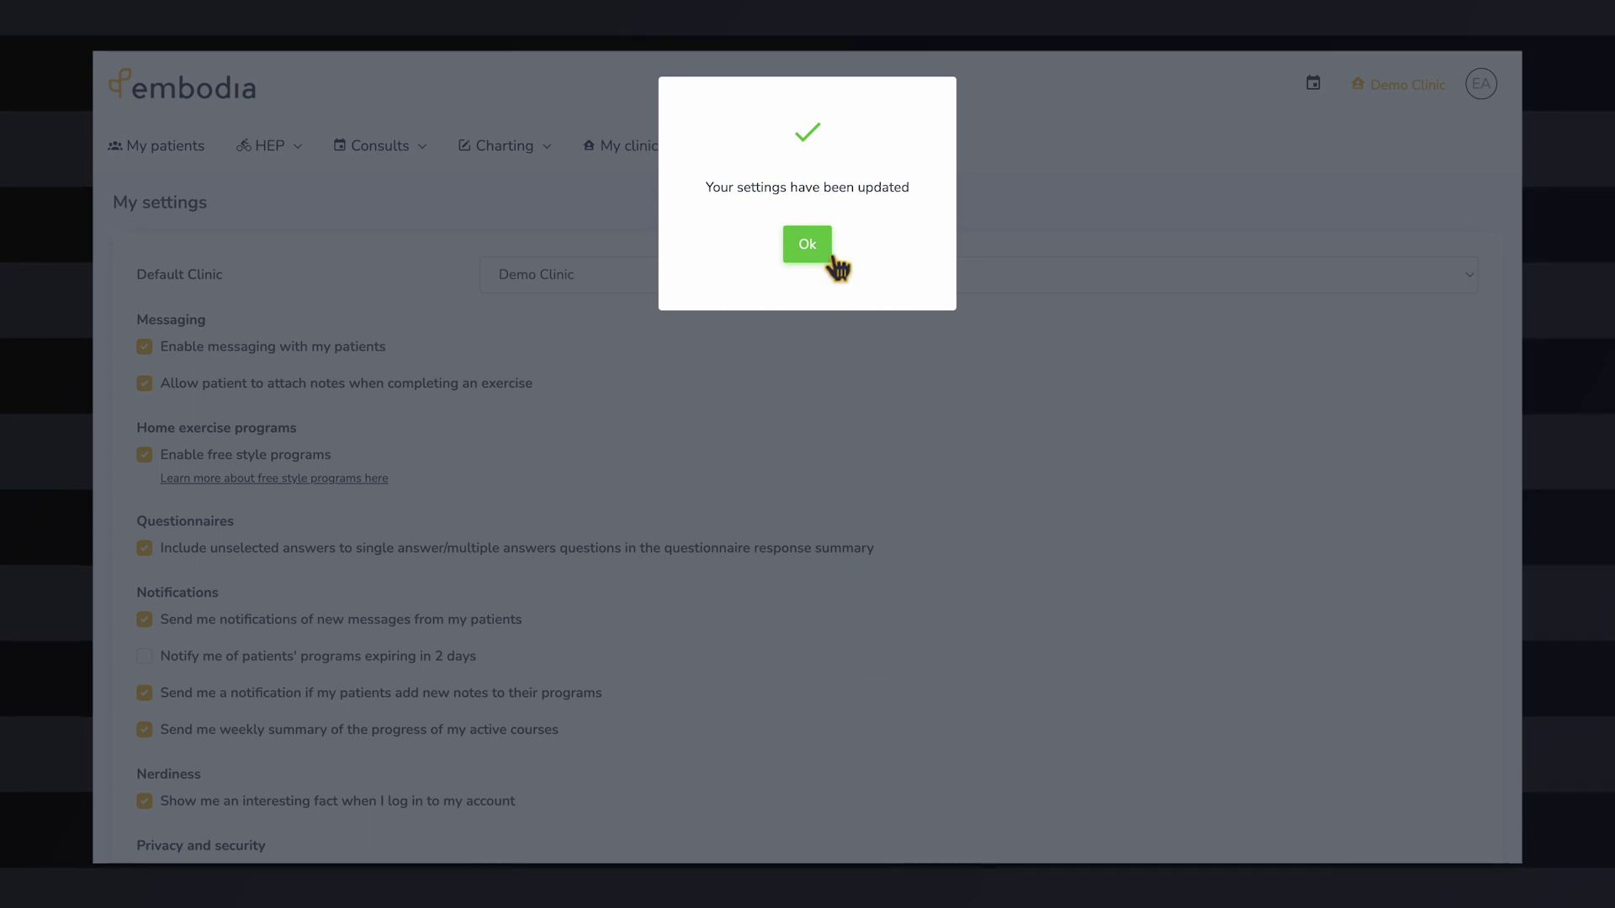
{"action": "left_click", "coordinate": [822, 245]}
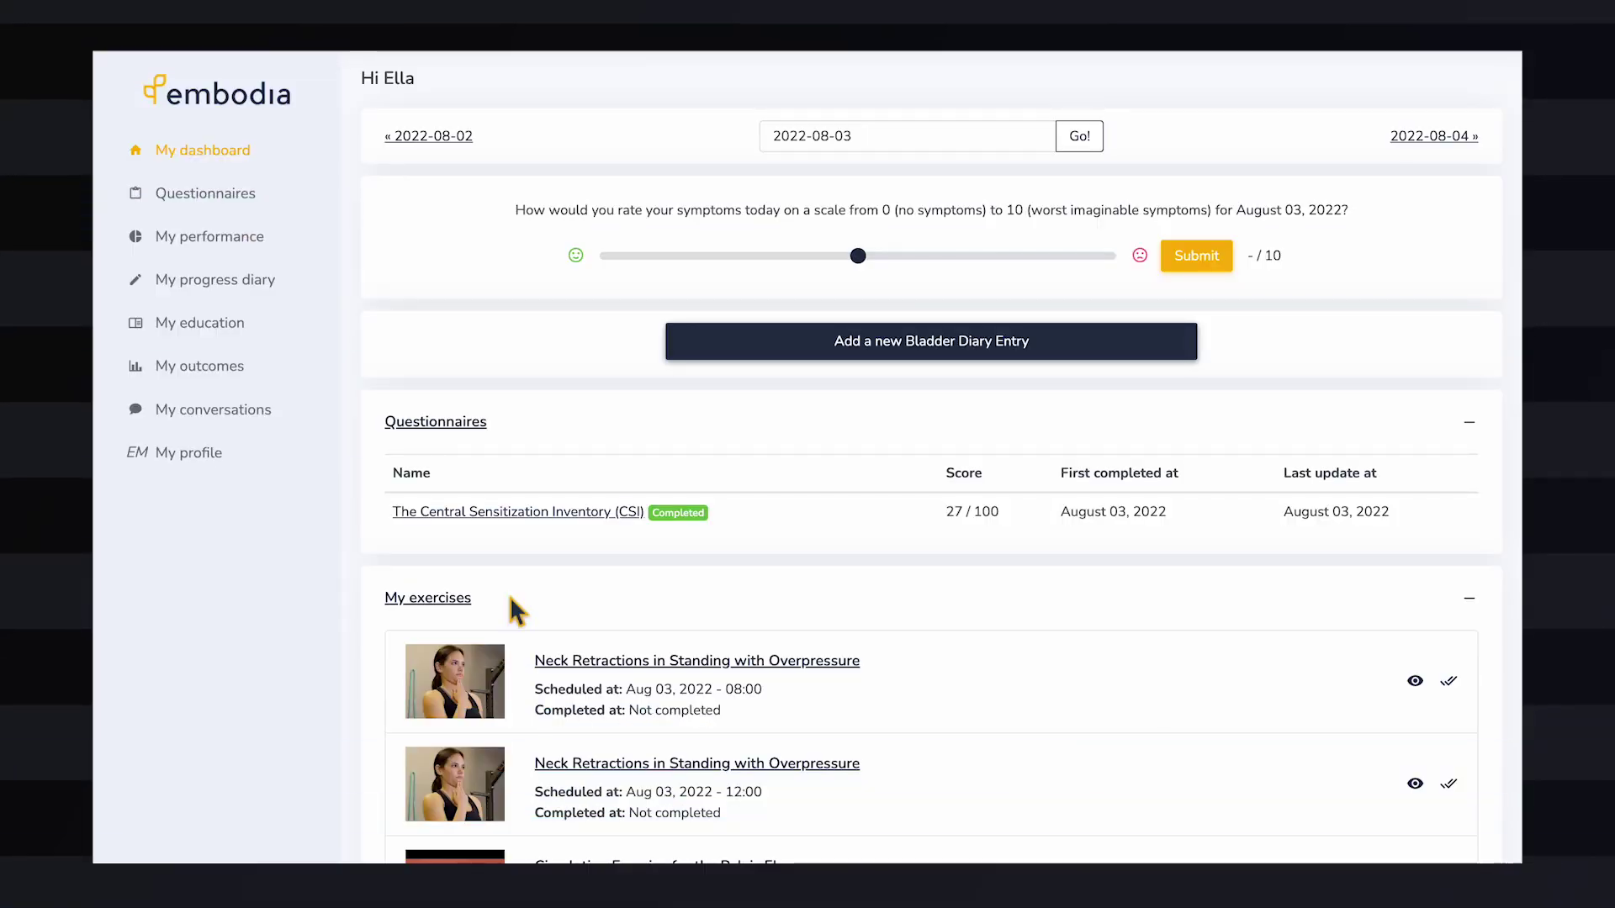
- In the patient portal, complete the 08:00 Neck Retractions in Standing with Overpressure exercise with 1 set, 10 reps and the note "Feels great!"
{"action": "left_click", "coordinate": [559, 662]}
{"action": "scroll", "coordinate": [548, 653], "scroll_direction": "down", "scroll_amount": 2}
{"action": "left_click", "coordinate": [683, 592]}
{"action": "type", "text": "1"}
{"action": "left_click", "coordinate": [673, 648]}
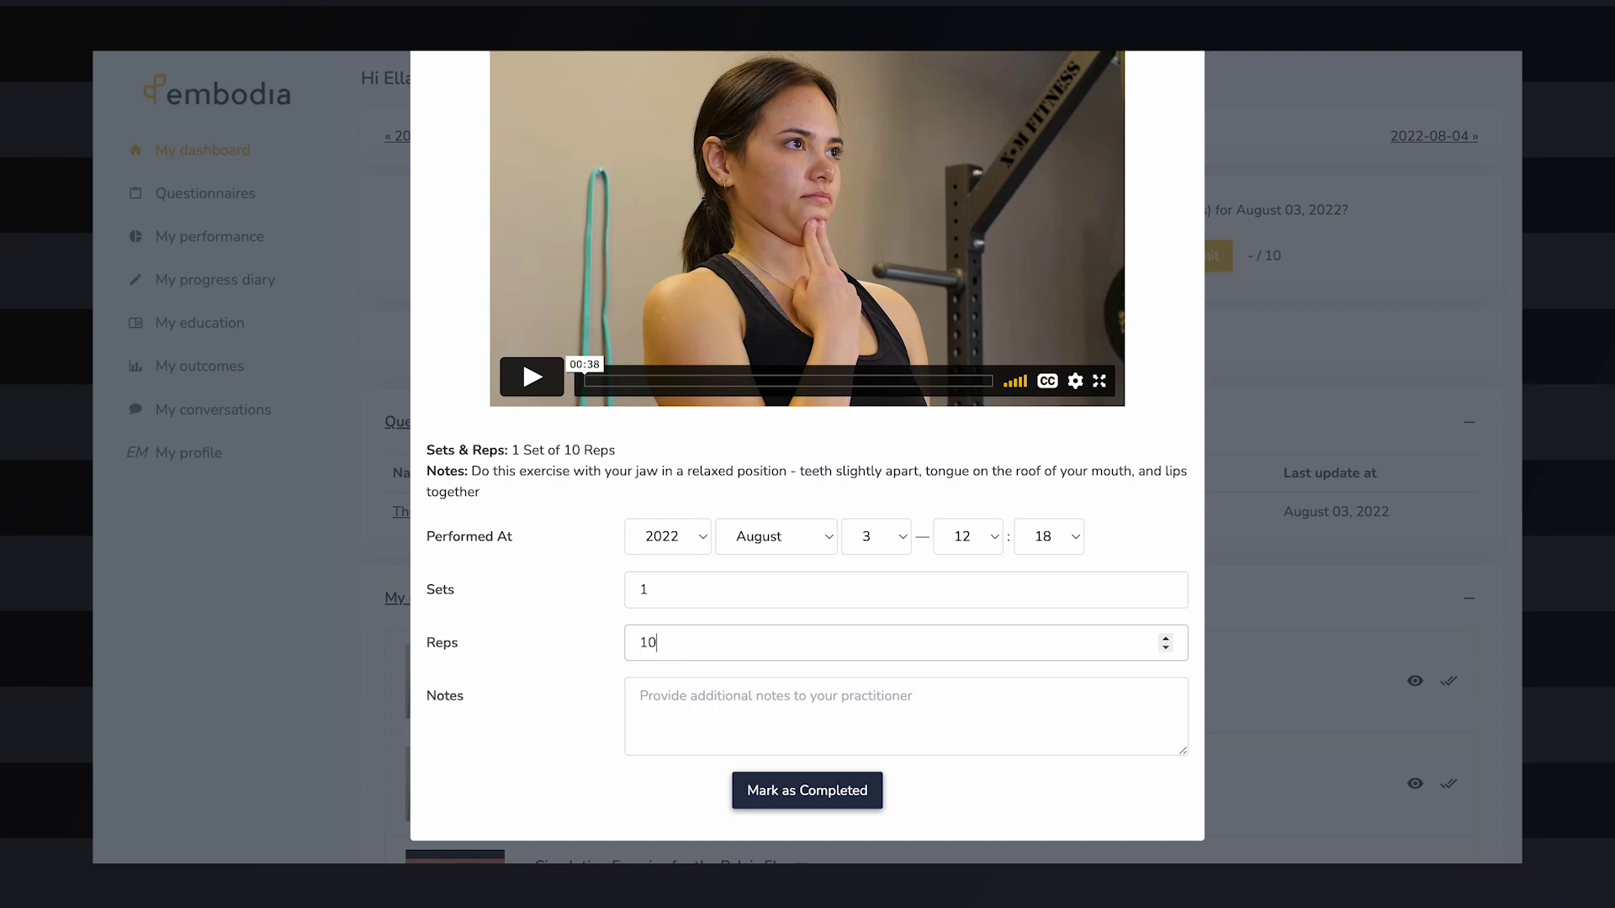
{"action": "type", "text": "Feels great!"}
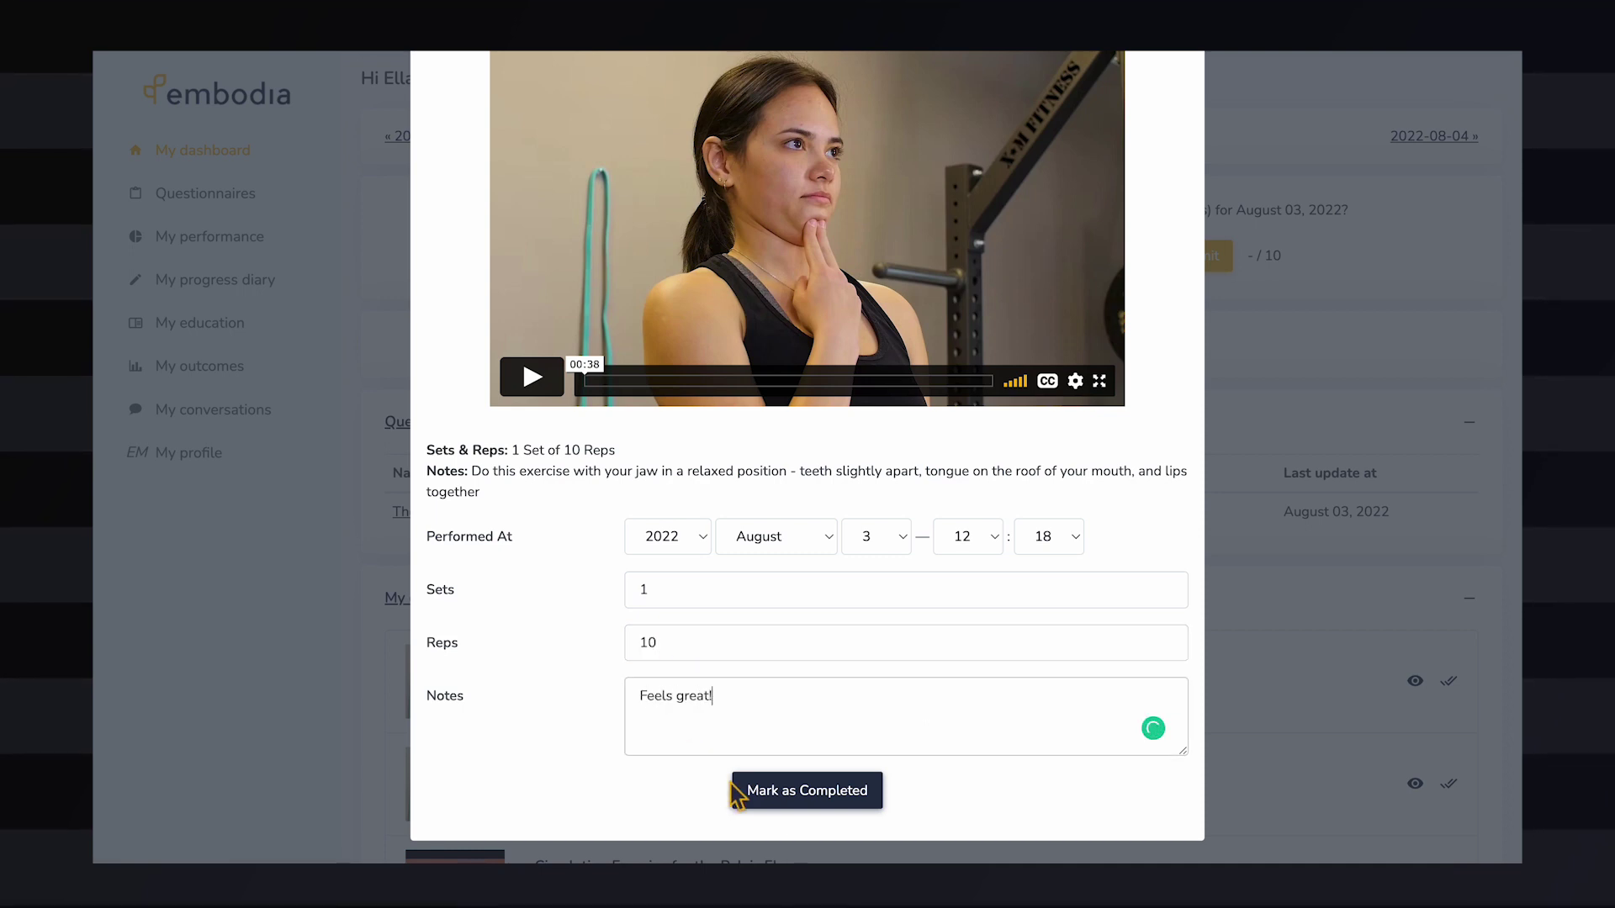
{"action": "left_click", "coordinate": [737, 792]}
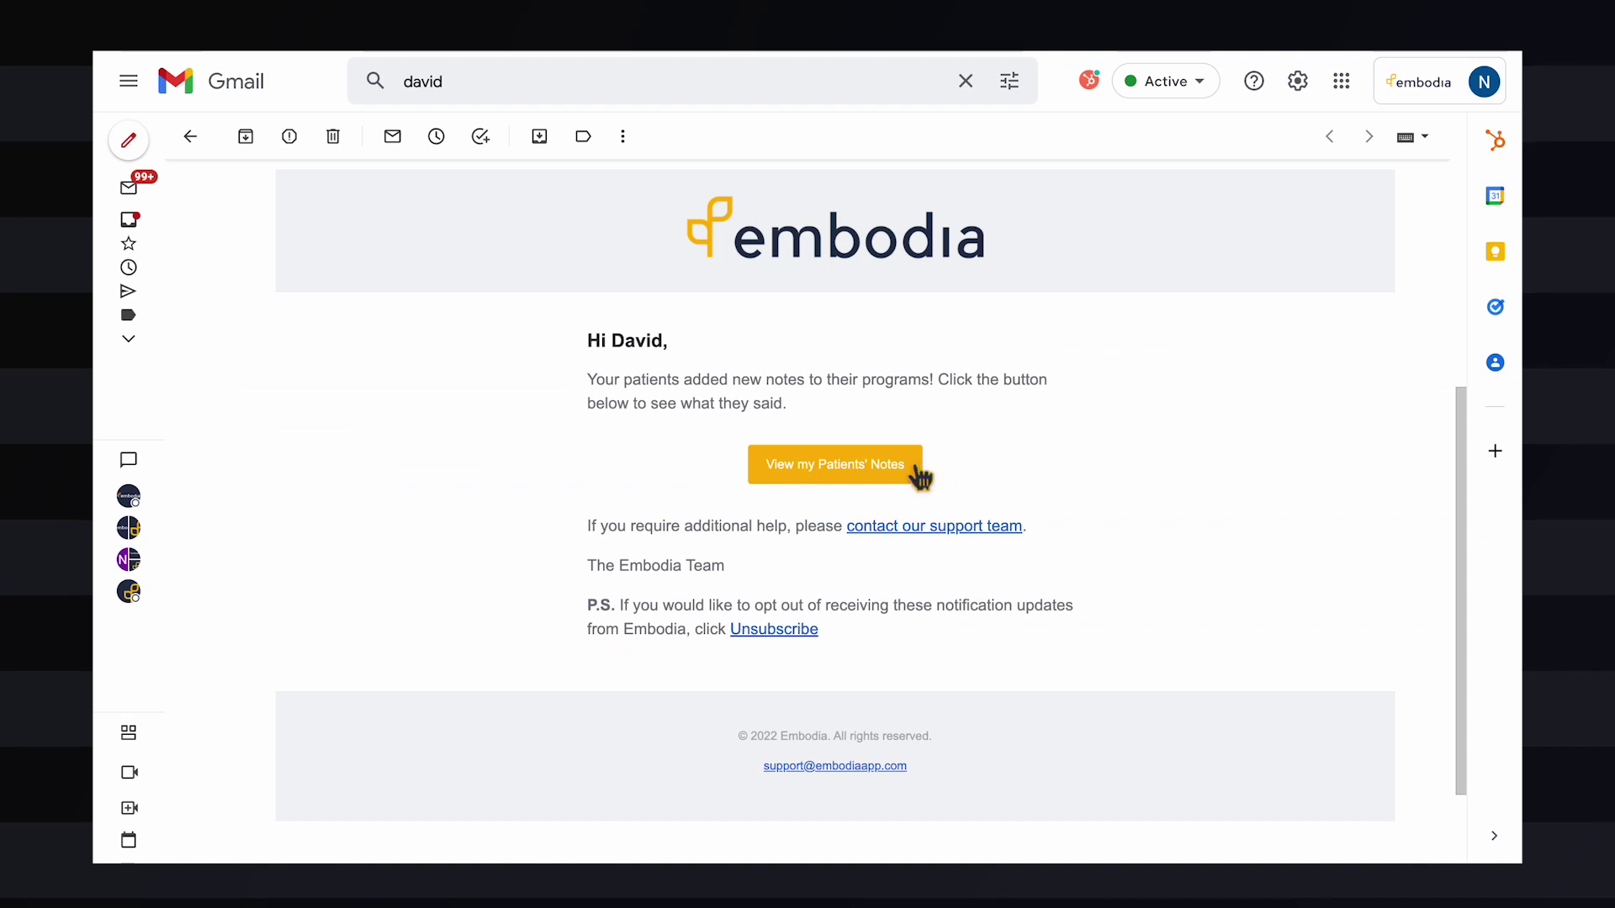
- Follow the email notification to the patients' notes and bring up the notes in the patient's Pelvic Program
{"action": "left_click", "coordinate": [913, 464]}
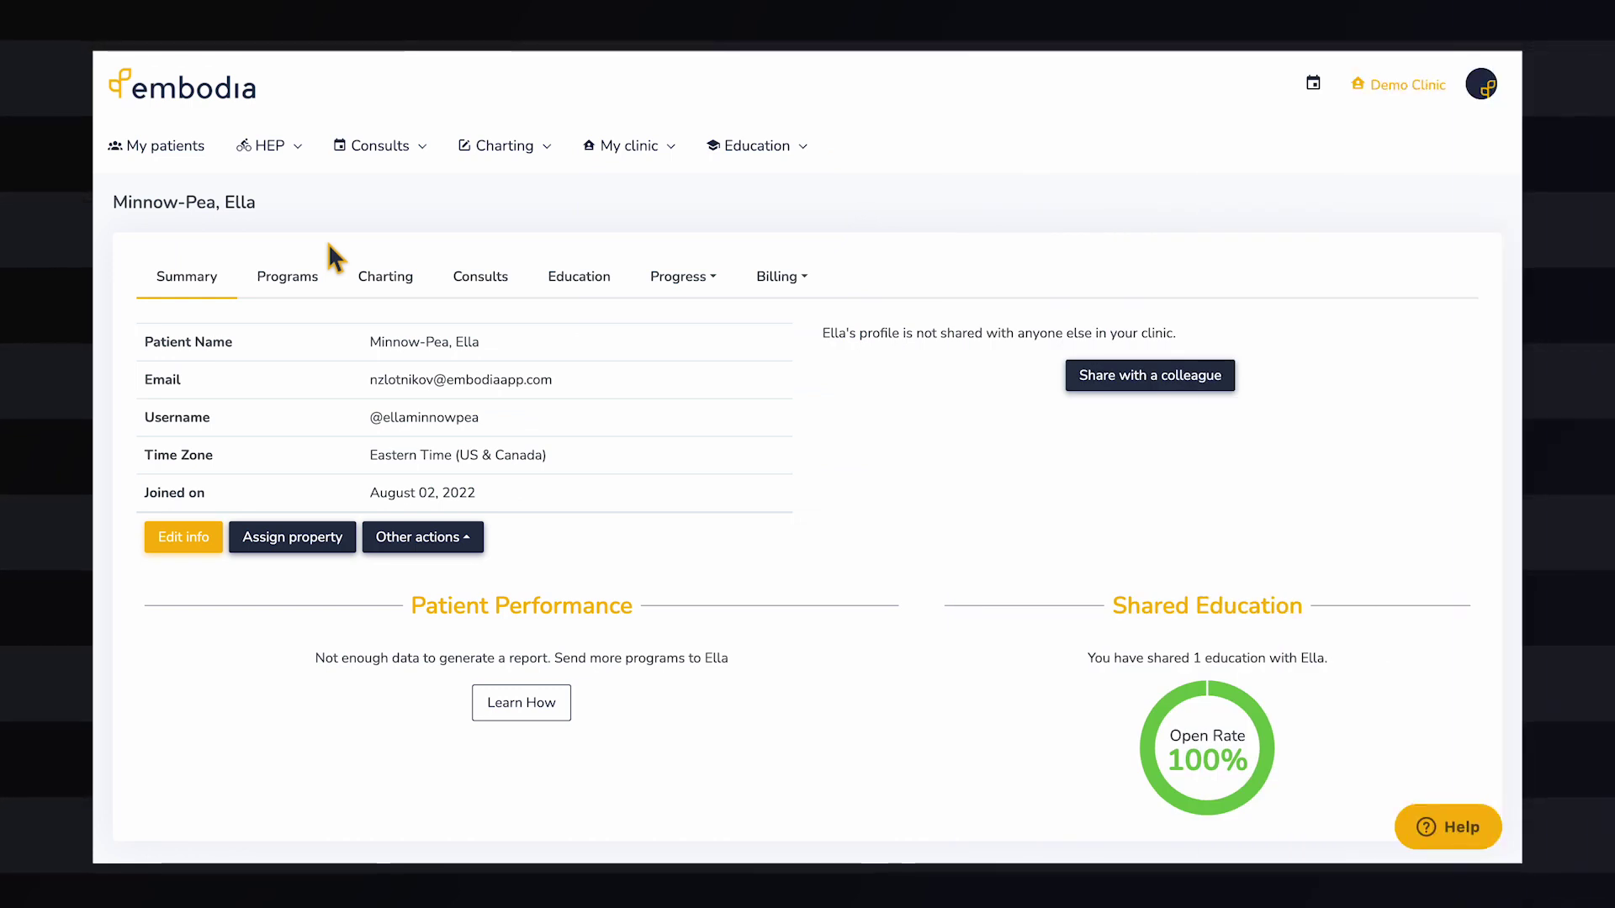
{"action": "left_click", "coordinate": [318, 282]}
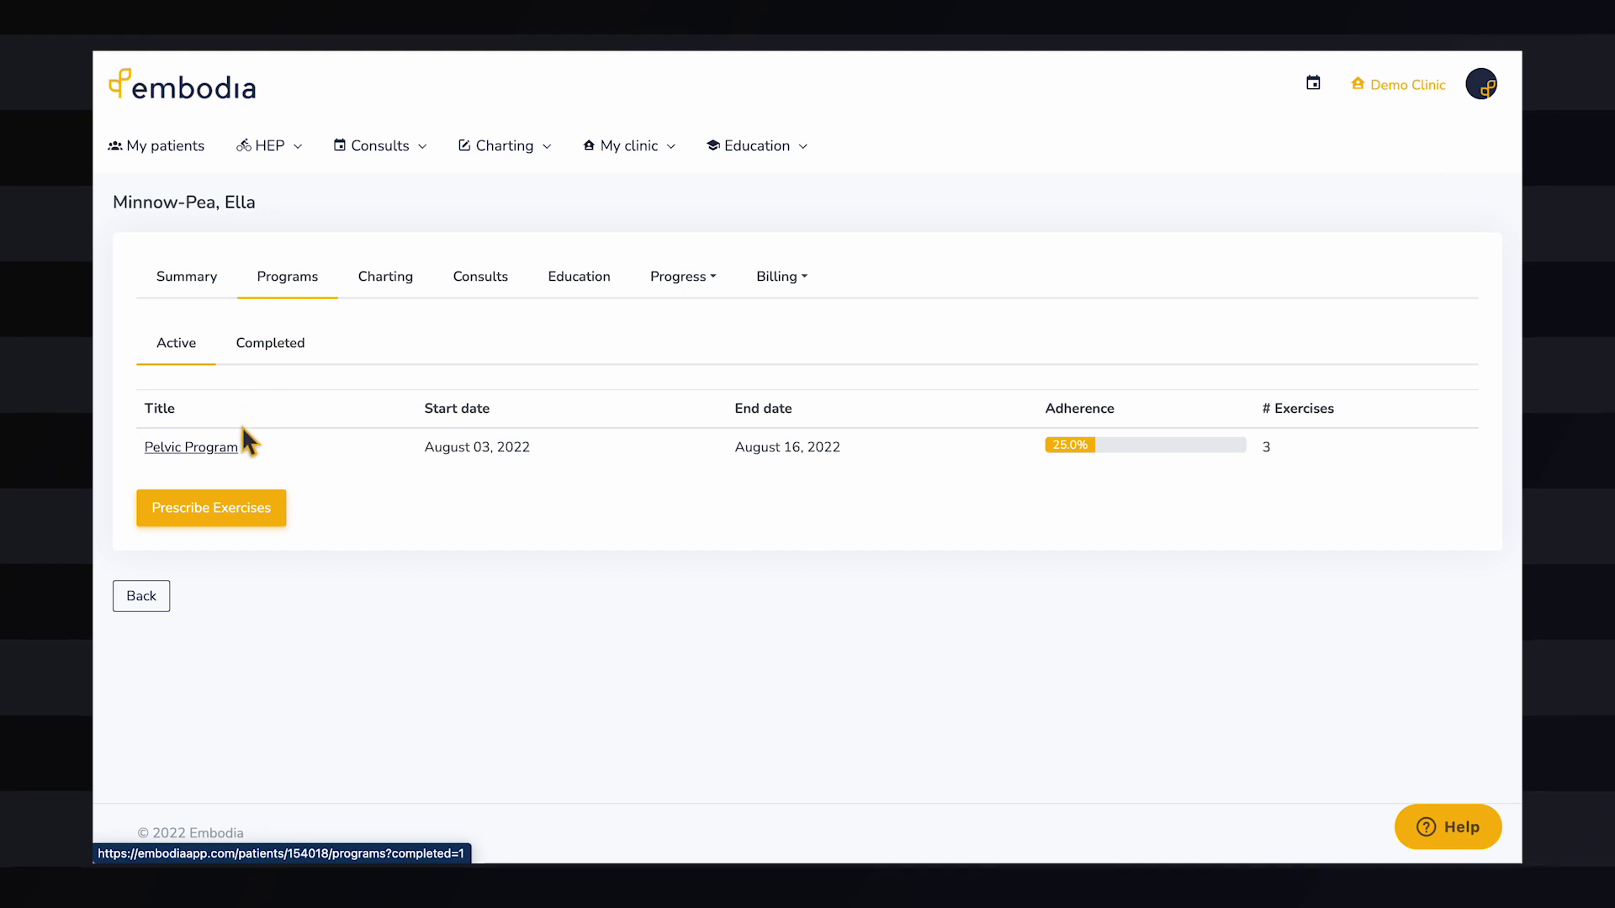
{"action": "left_click", "coordinate": [235, 448]}
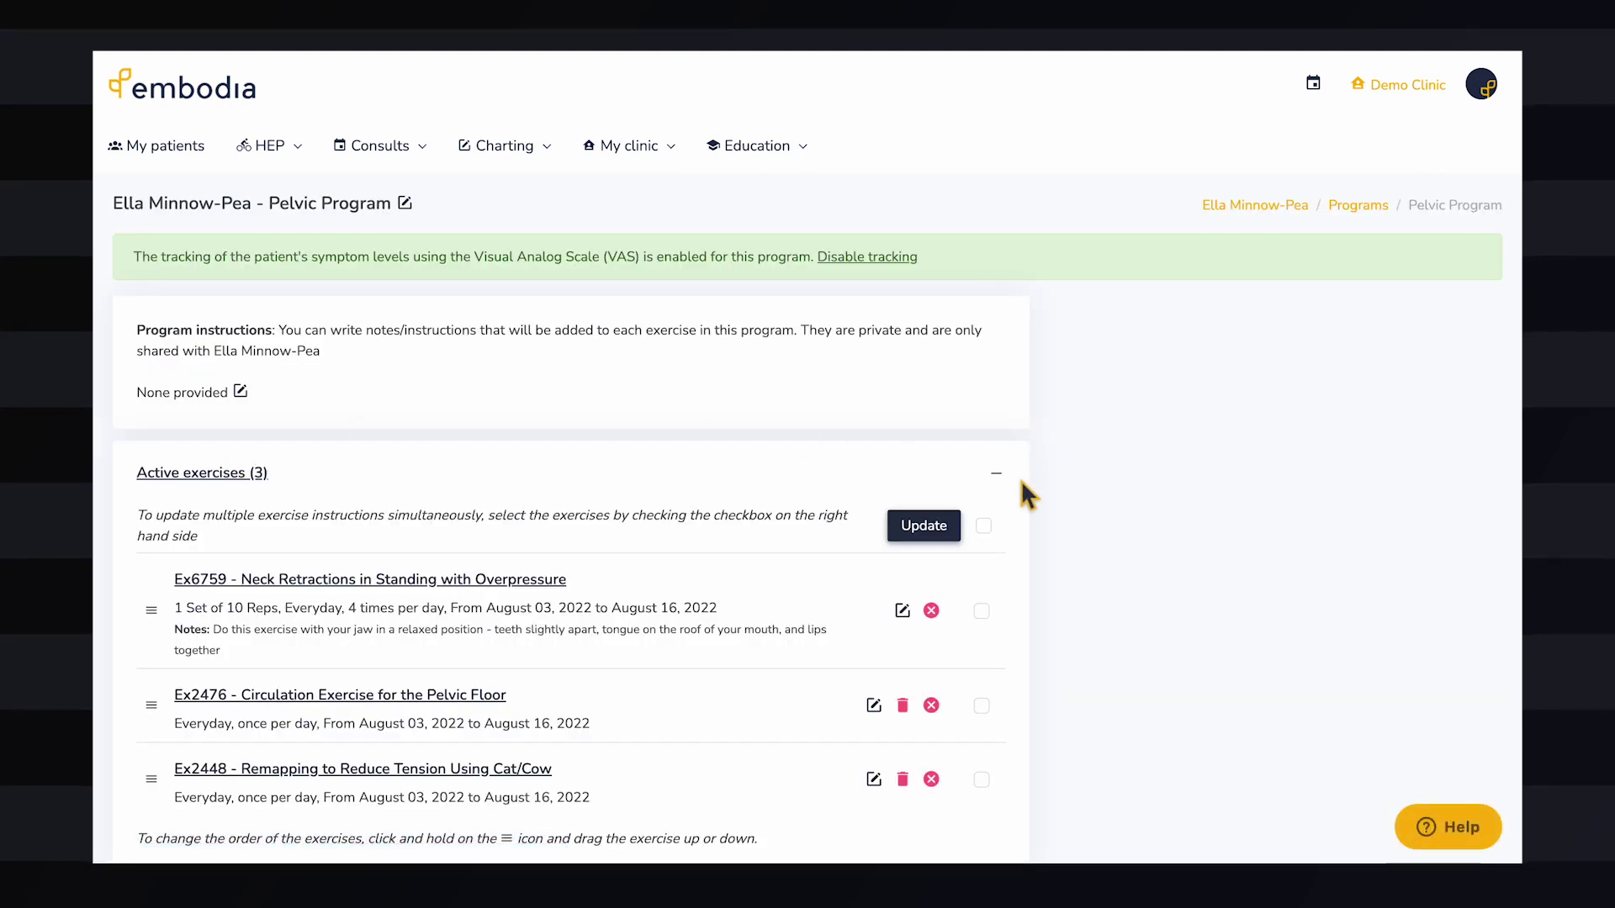
{"action": "scroll", "coordinate": [1034, 483], "scroll_direction": "down", "scroll_amount": 5}
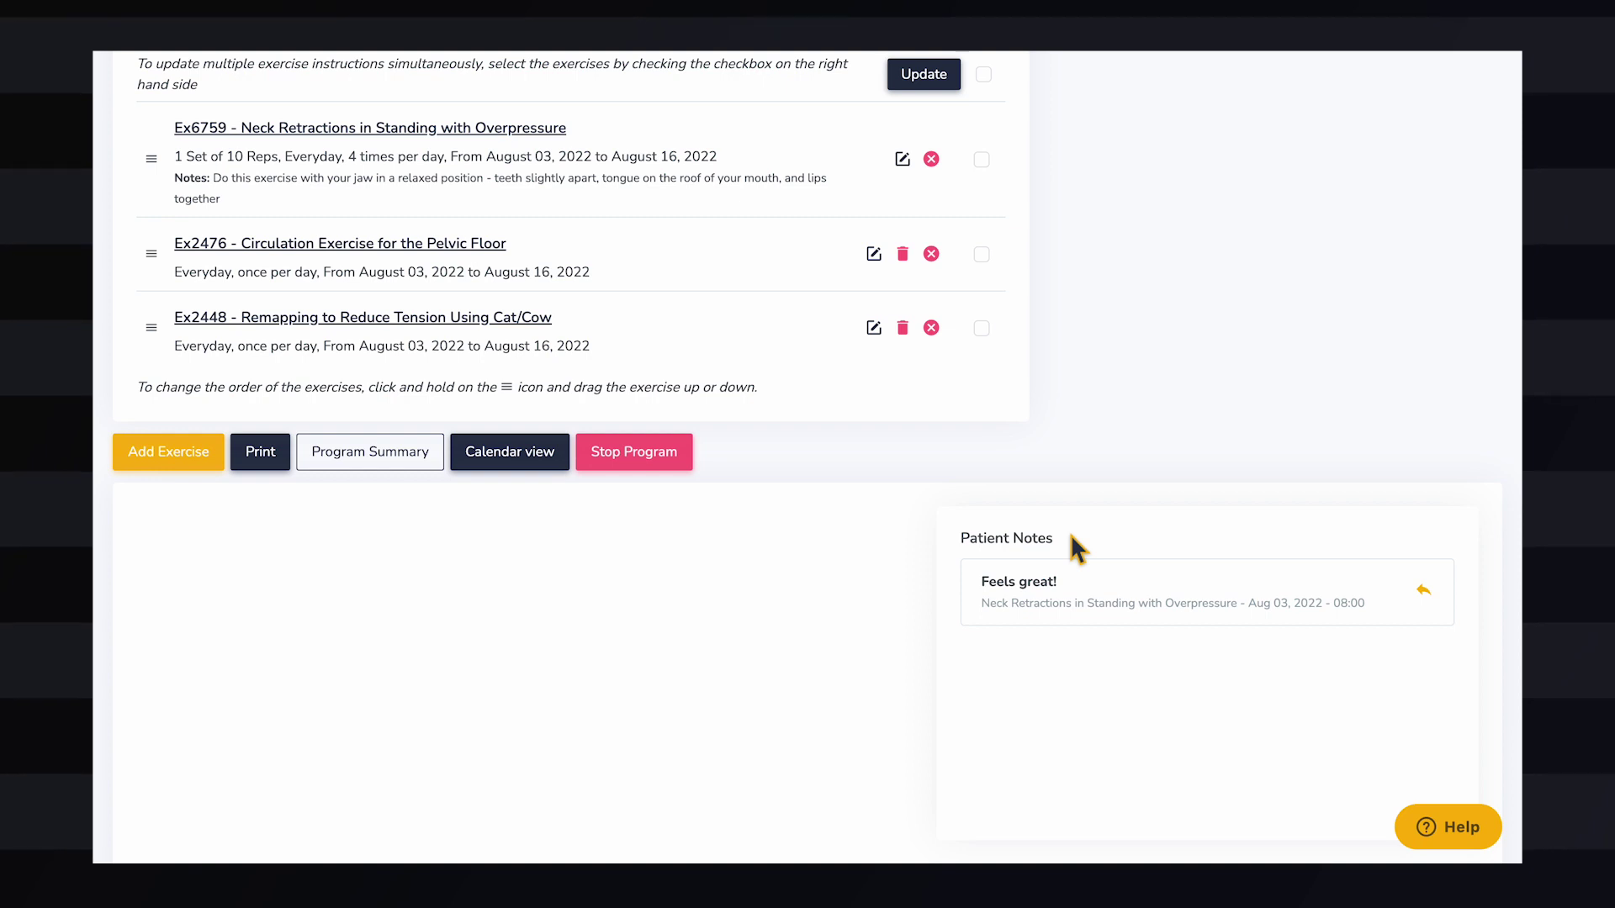
- Reply to the "Feels great!" note in a new conversation with the subject "Neck Retractions in Standing with Overpressure"
{"action": "left_click", "coordinate": [1427, 598]}
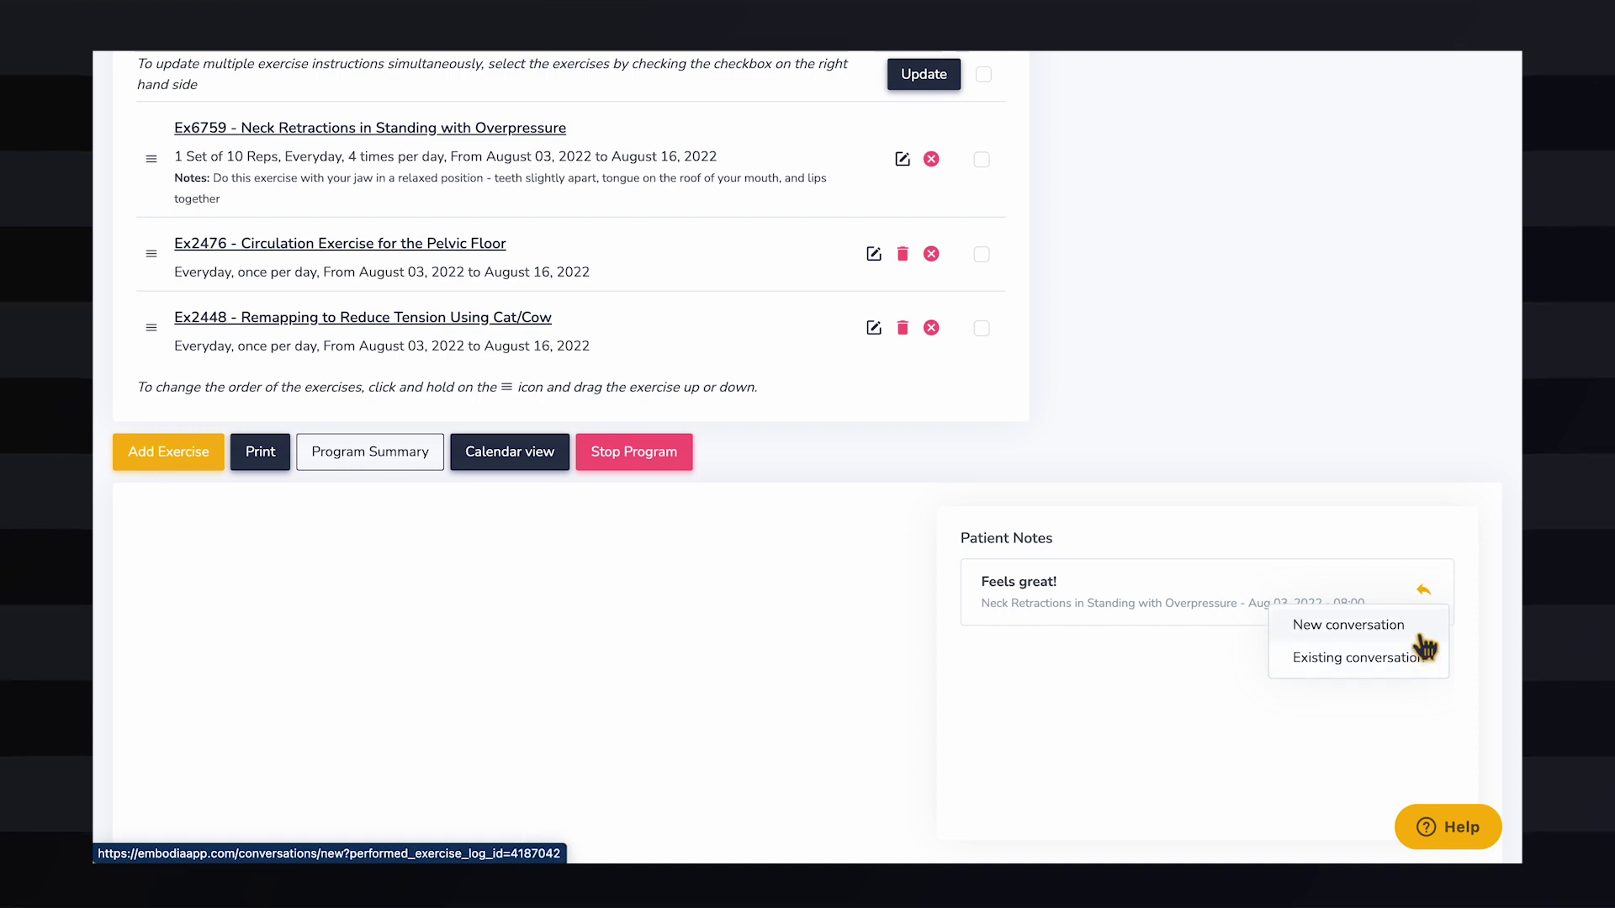
{"action": "left_click", "coordinate": [1421, 638]}
{"action": "left_click", "coordinate": [889, 312]}
{"action": "key", "text": "Down"}
{"action": "key", "text": "Down"}
{"action": "key", "text": "Down"}
{"action": "key", "text": "Down"}
{"action": "key", "text": "Return"}
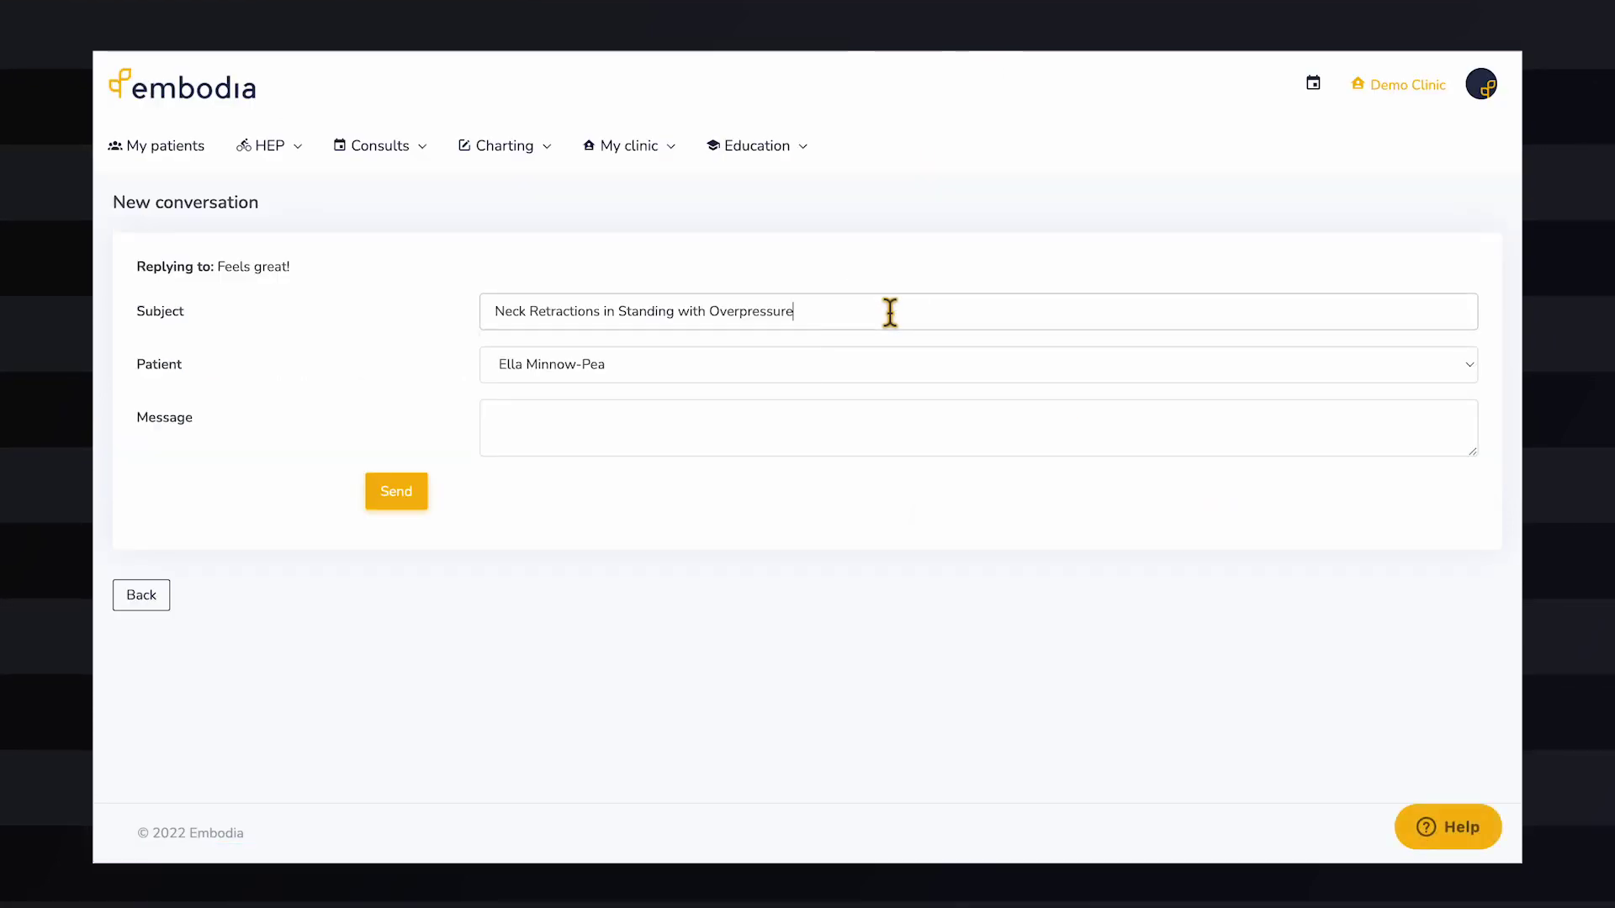
- Write the message "Excellent work" followed by the patient's first name, and send it
{"action": "left_click", "coordinate": [765, 418]}
{"action": "type", "text": "Excellent work, Ella!"}
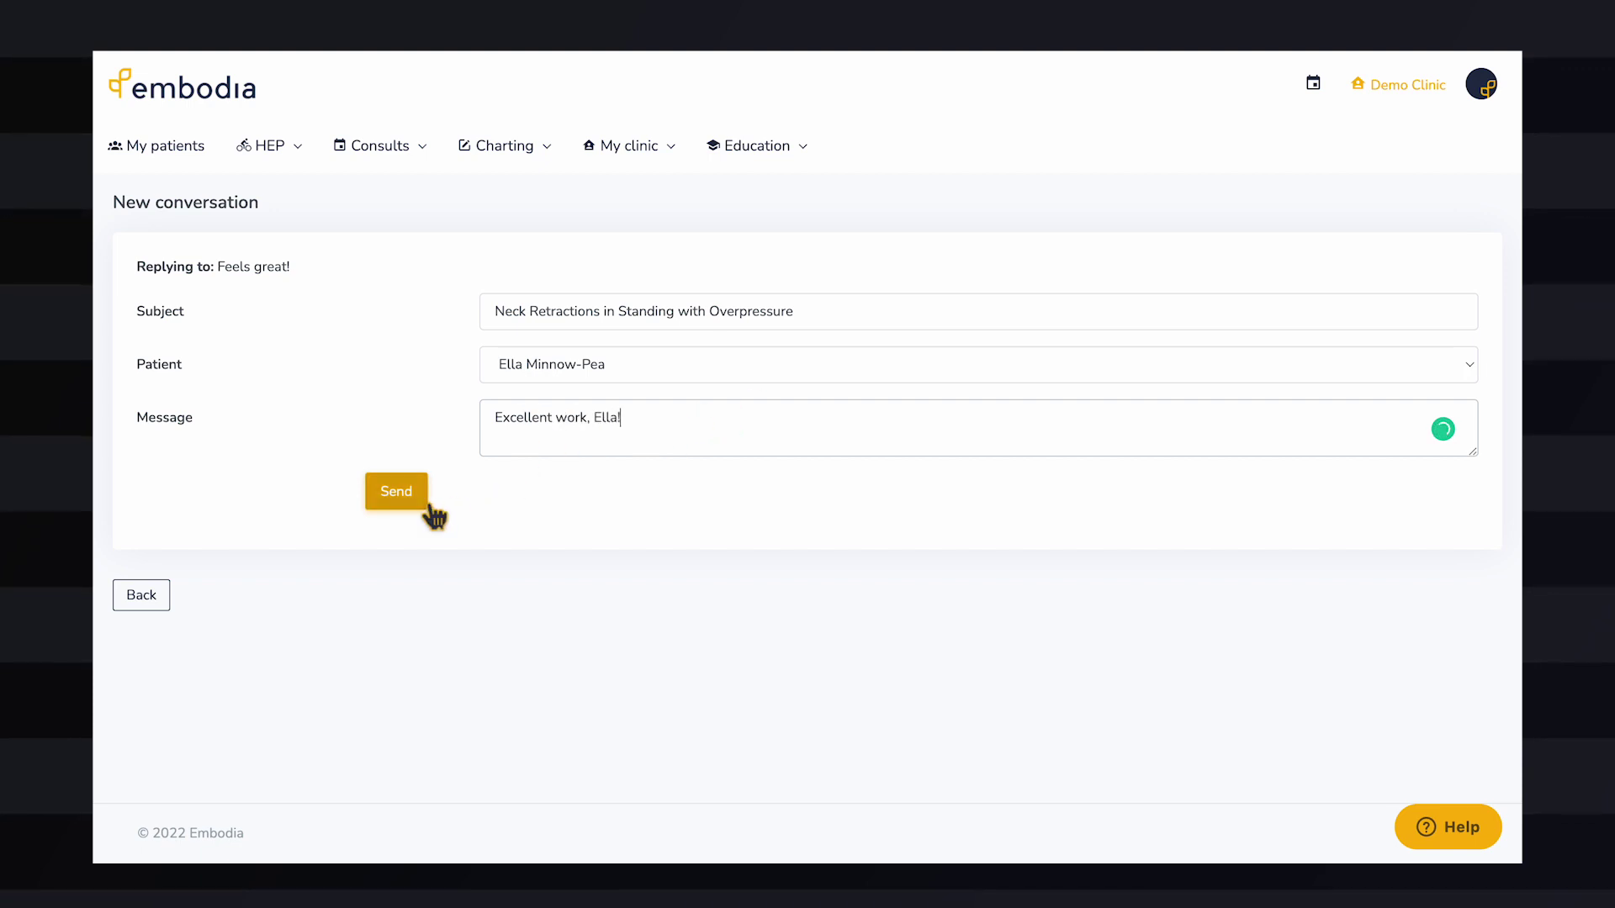
{"action": "left_click", "coordinate": [425, 503]}
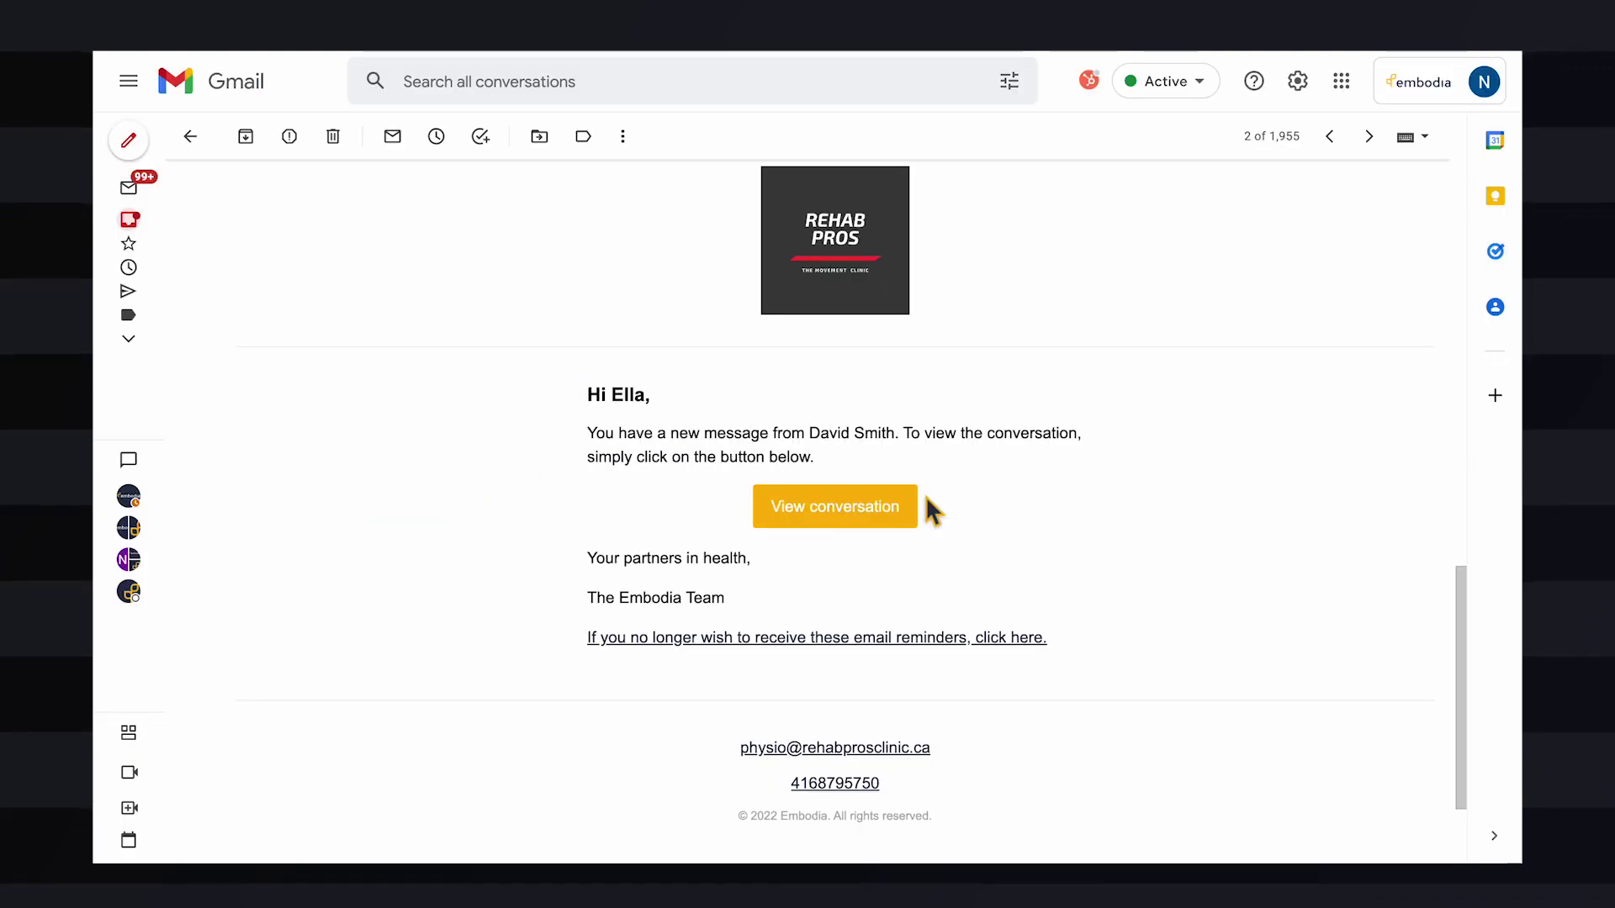
- As the patient, open the Home program conversation from the message notification email and reply "Thanks!"
{"action": "left_click", "coordinate": [913, 508]}
{"action": "left_click", "coordinate": [882, 447]}
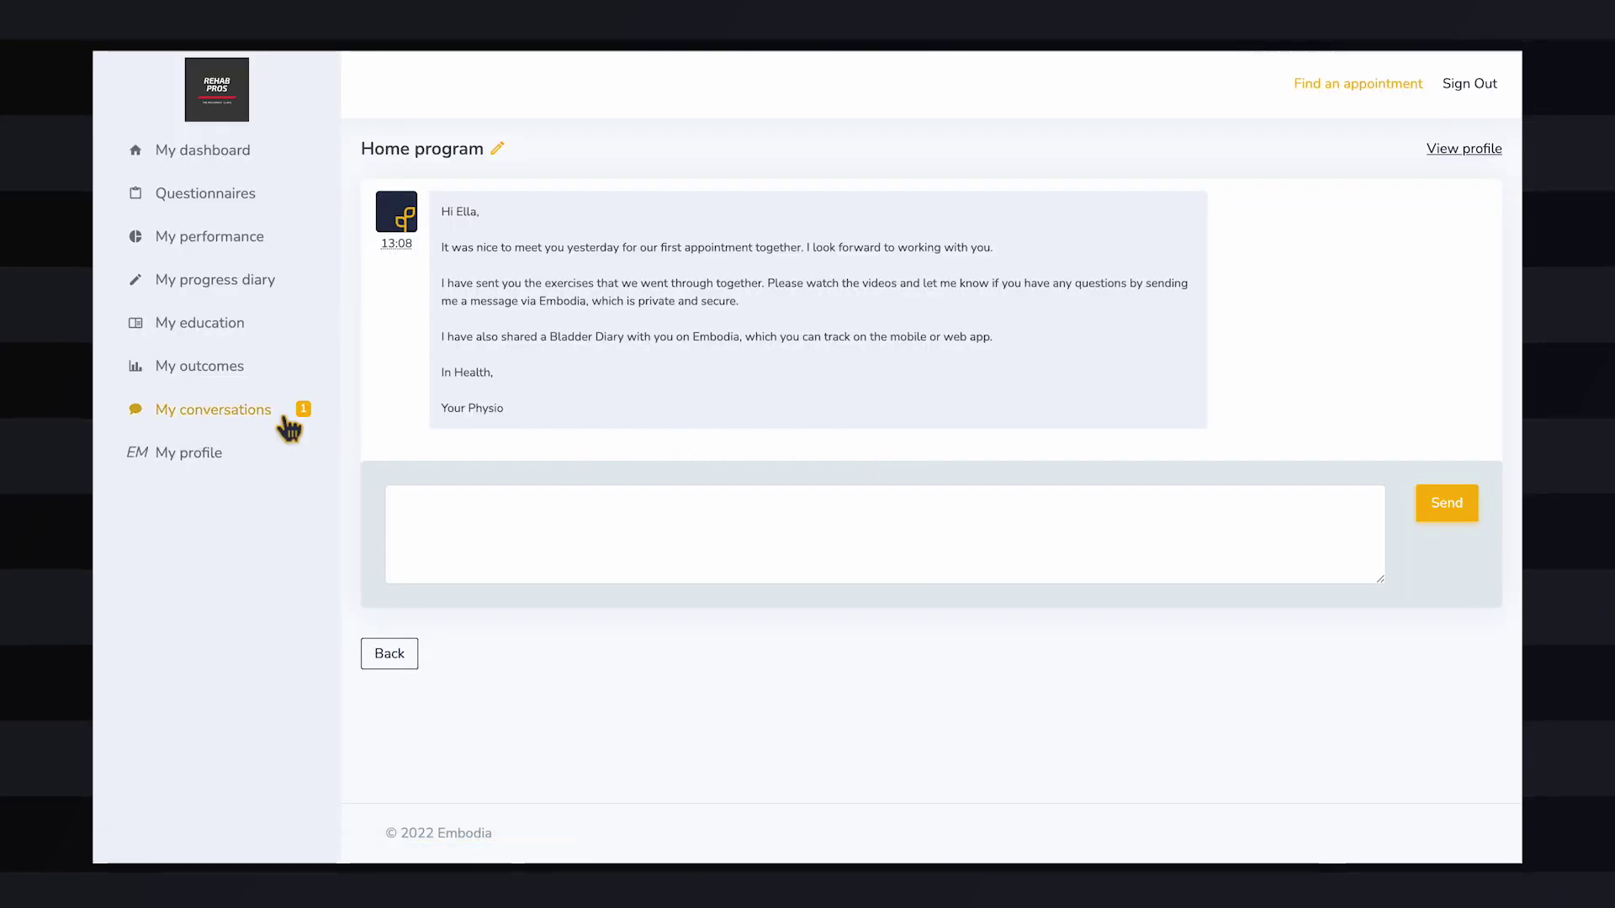
{"action": "left_click", "coordinate": [436, 526]}
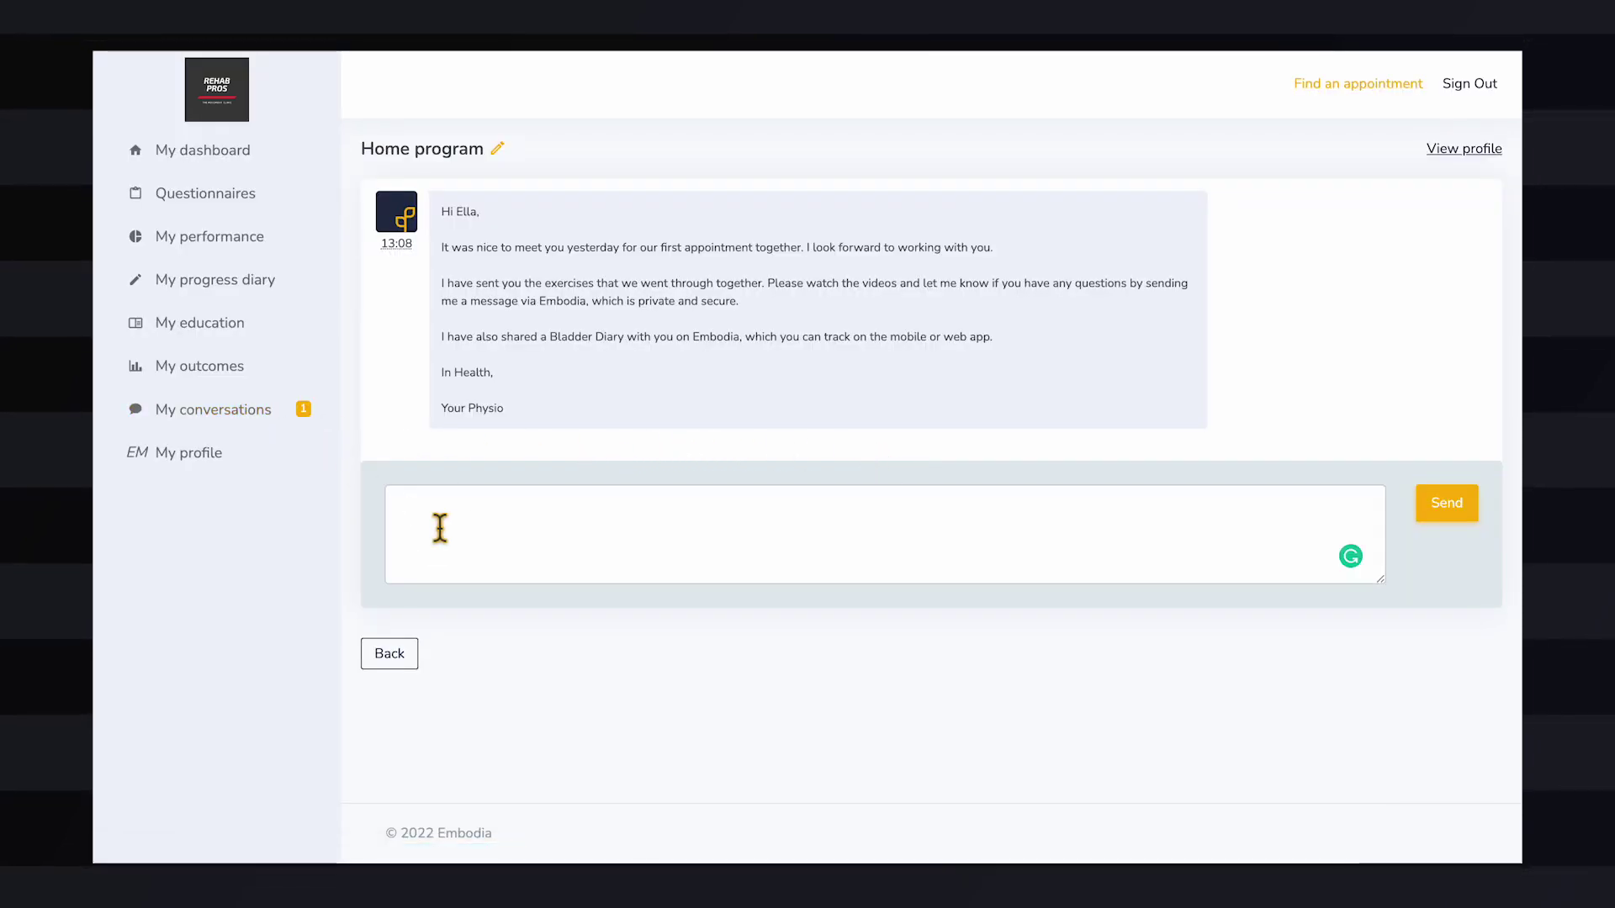
{"action": "type", "text": "Thanks!"}
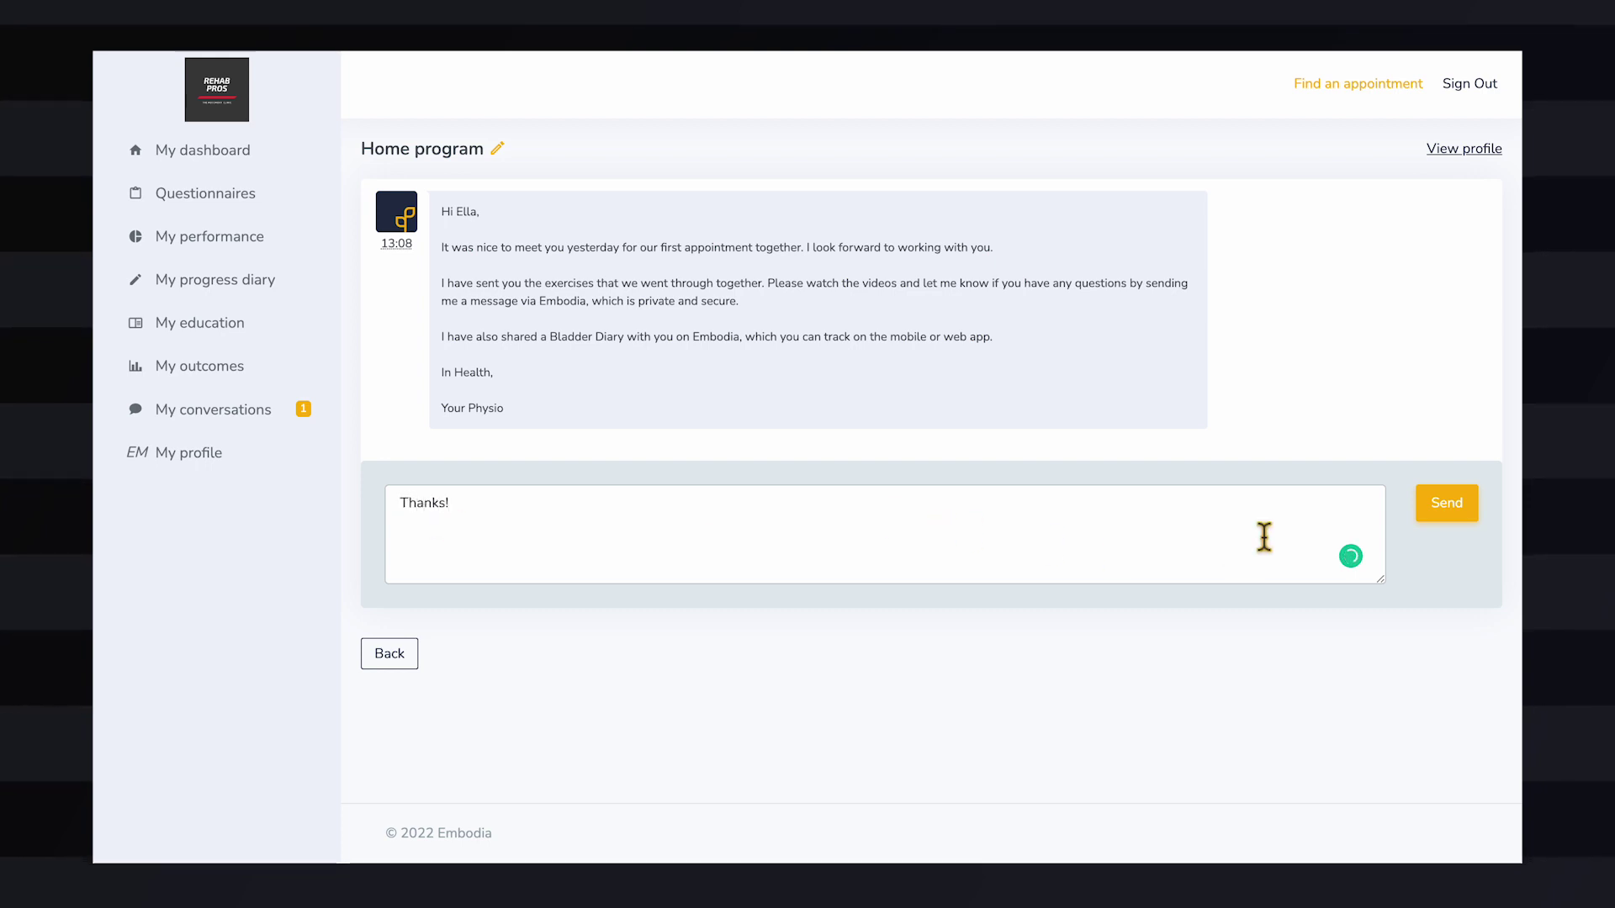
{"action": "left_click", "coordinate": [1446, 505]}
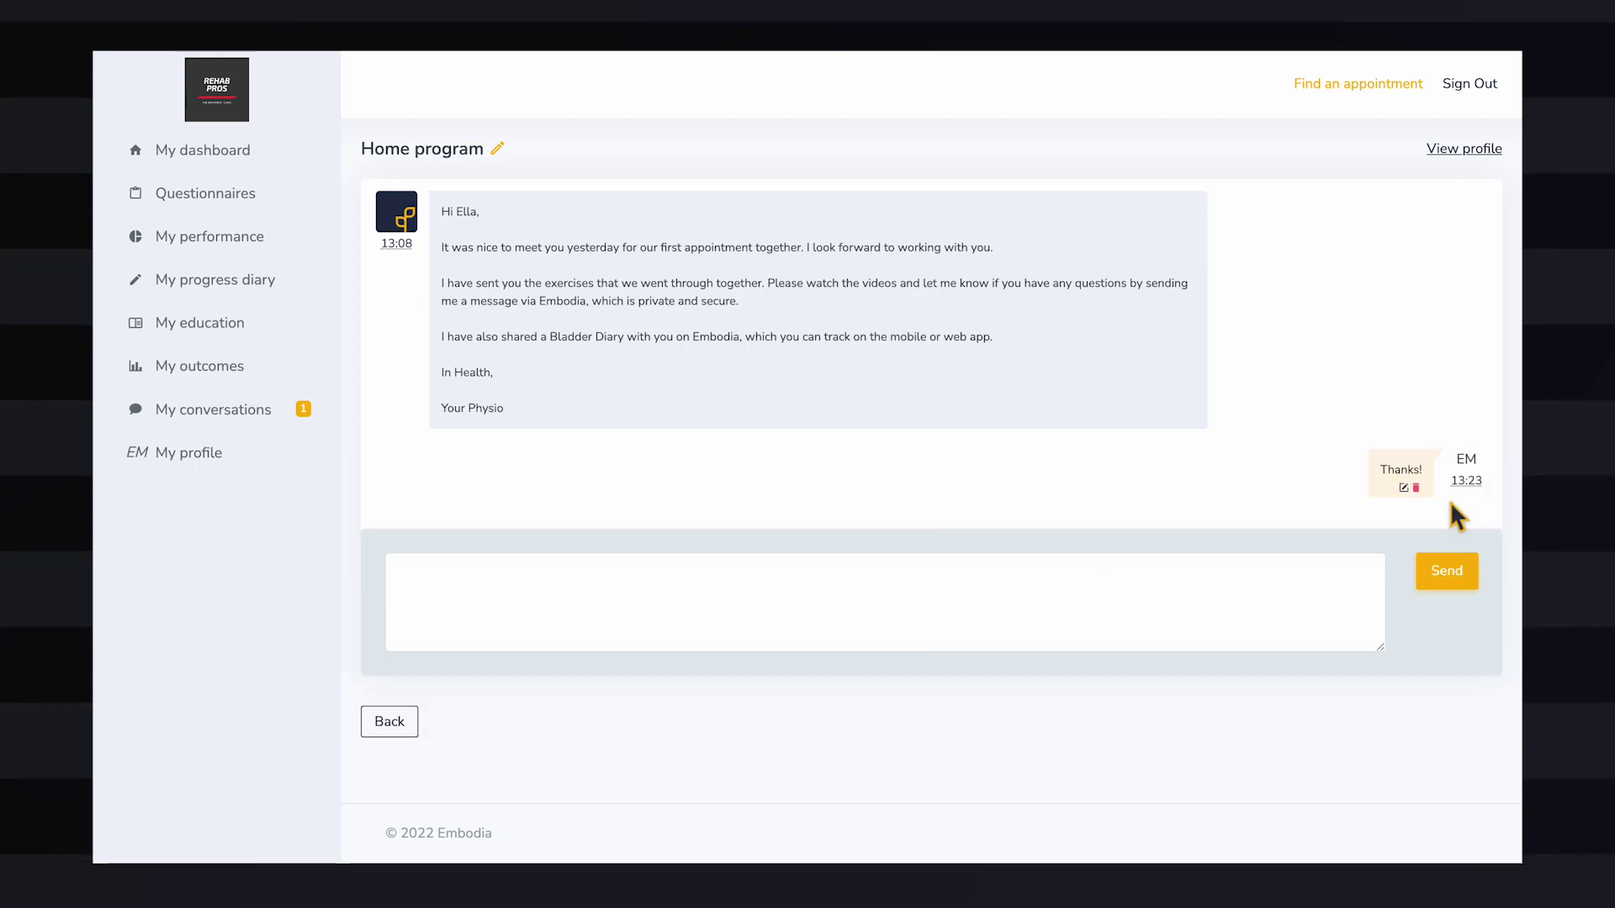
- Start a new conversation "Help please" with the practitioner and send "Hi, can you please remind me when to breathe in when I do cat-cow?"
{"action": "left_click", "coordinate": [267, 410]}
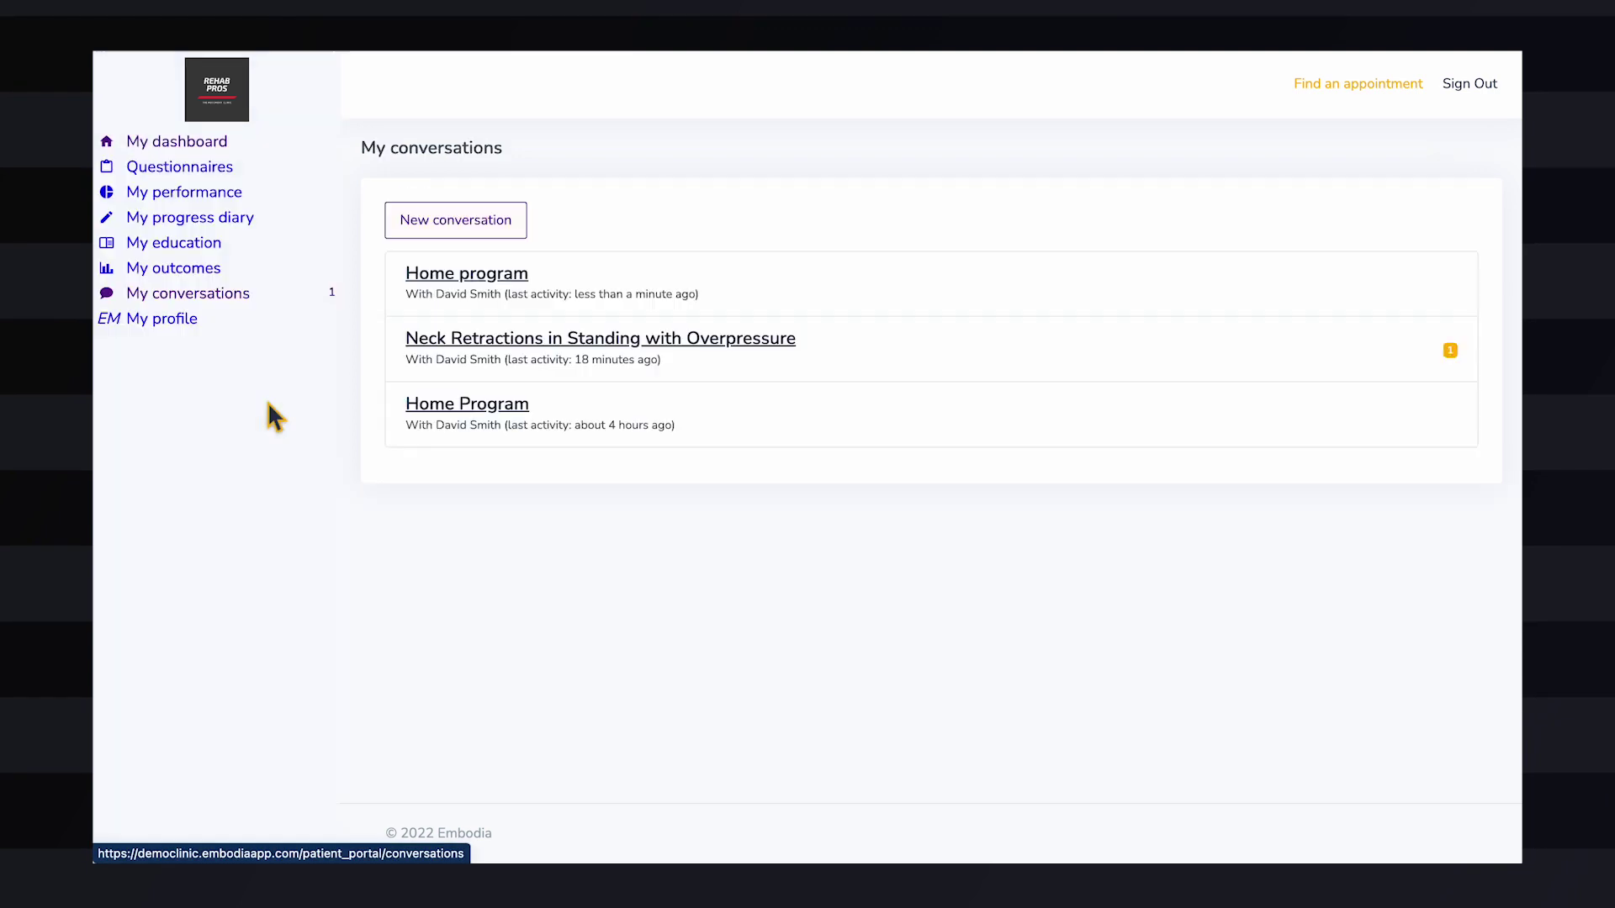
{"action": "left_click", "coordinate": [428, 235]}
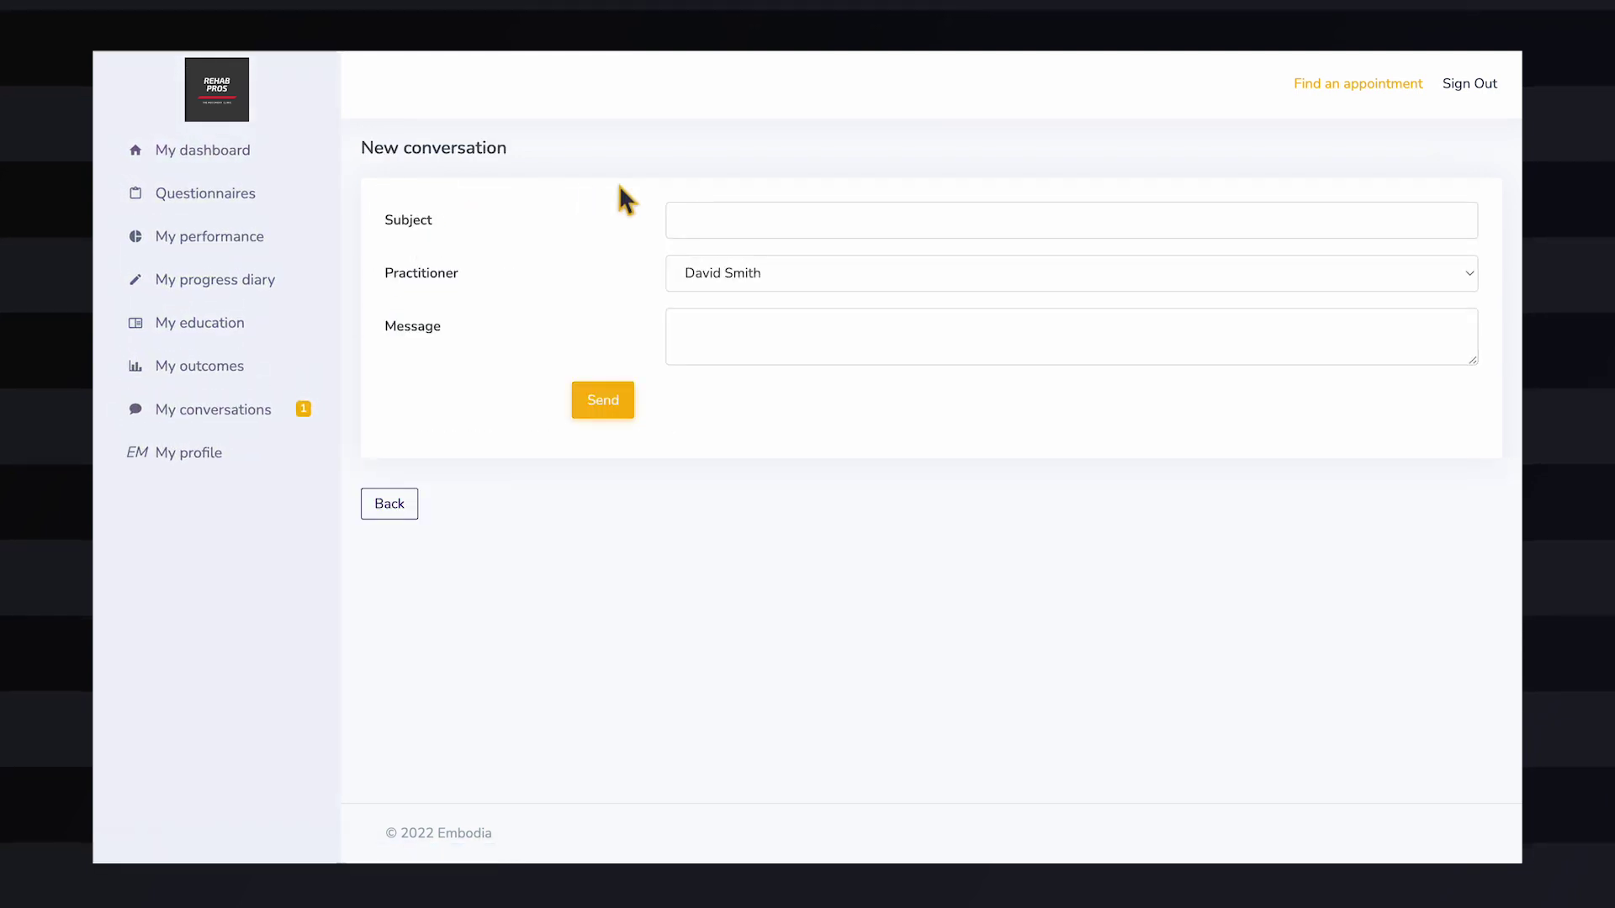
{"action": "left_click", "coordinate": [695, 220]}
{"action": "type", "text": "Help please"}
{"action": "left_click", "coordinate": [711, 328]}
{"action": "type", "text": "Hi, can you please remind me when to breathe in when I do cat-cow?"}
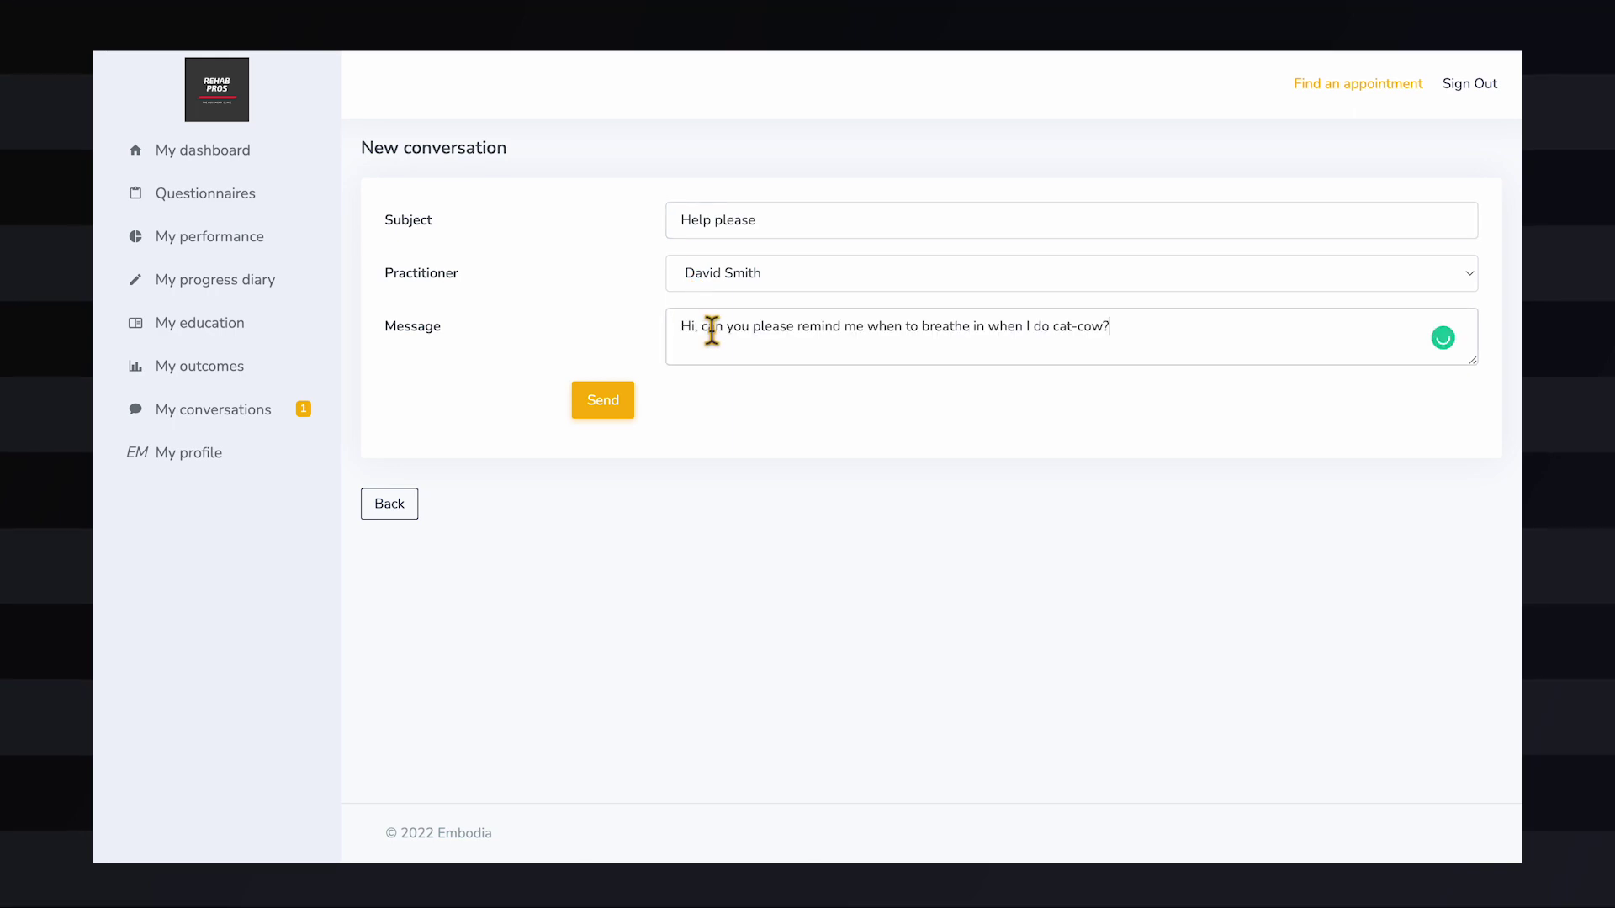
{"action": "left_click", "coordinate": [637, 405]}
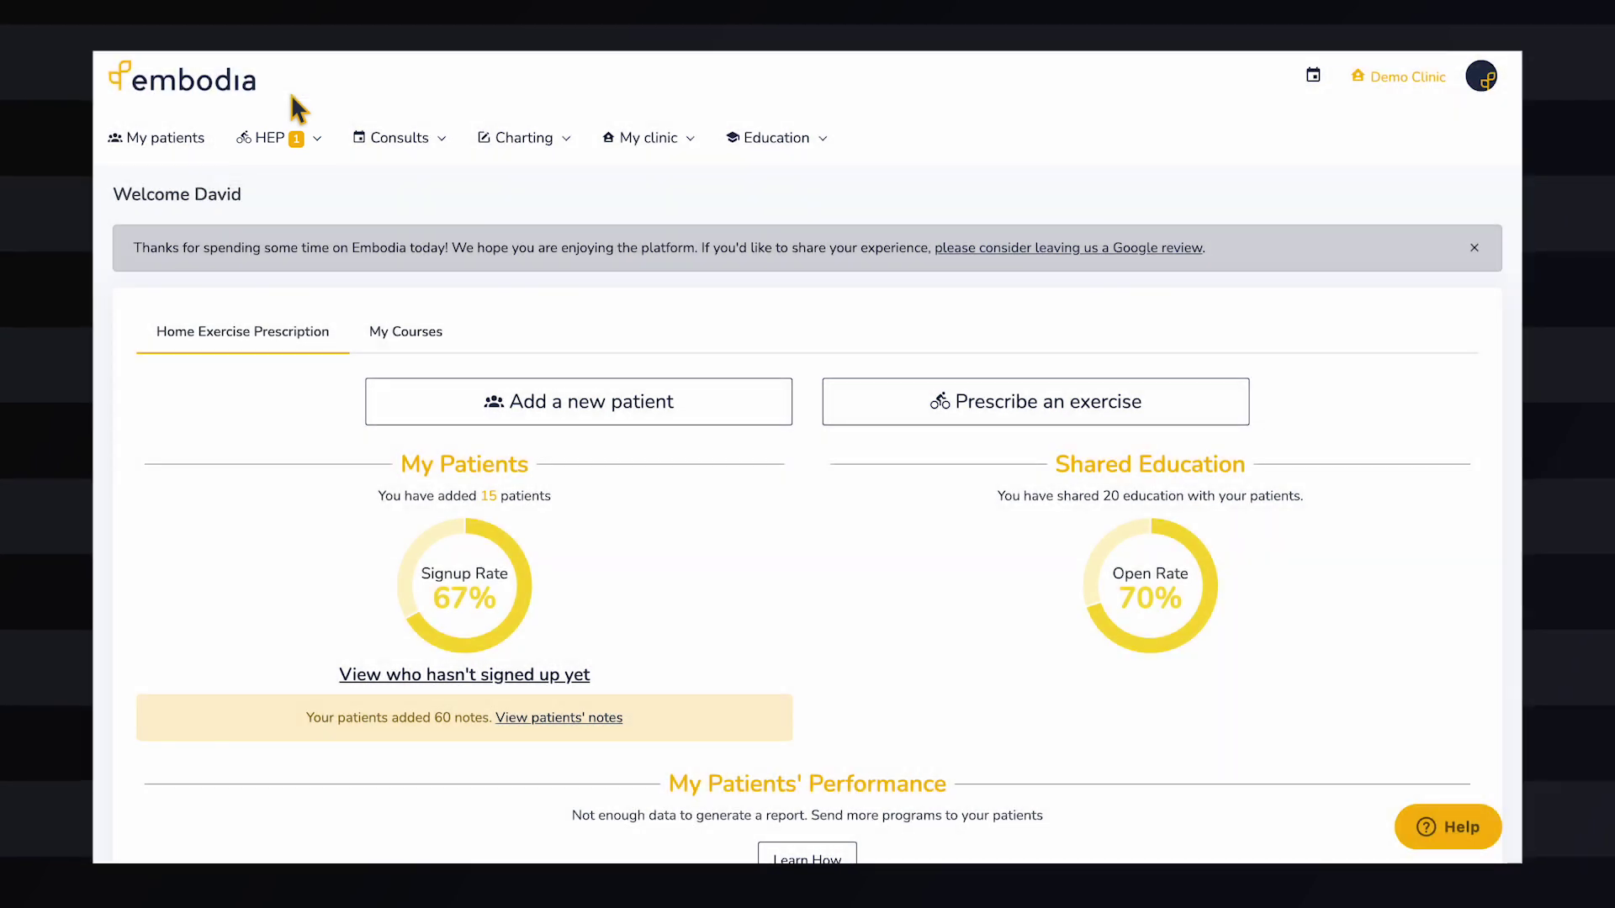
- As the practitioner, open the "Help please" conversation and reply "Of course! I will send you a video explaining this shortly."
{"action": "left_click", "coordinate": [303, 137]}
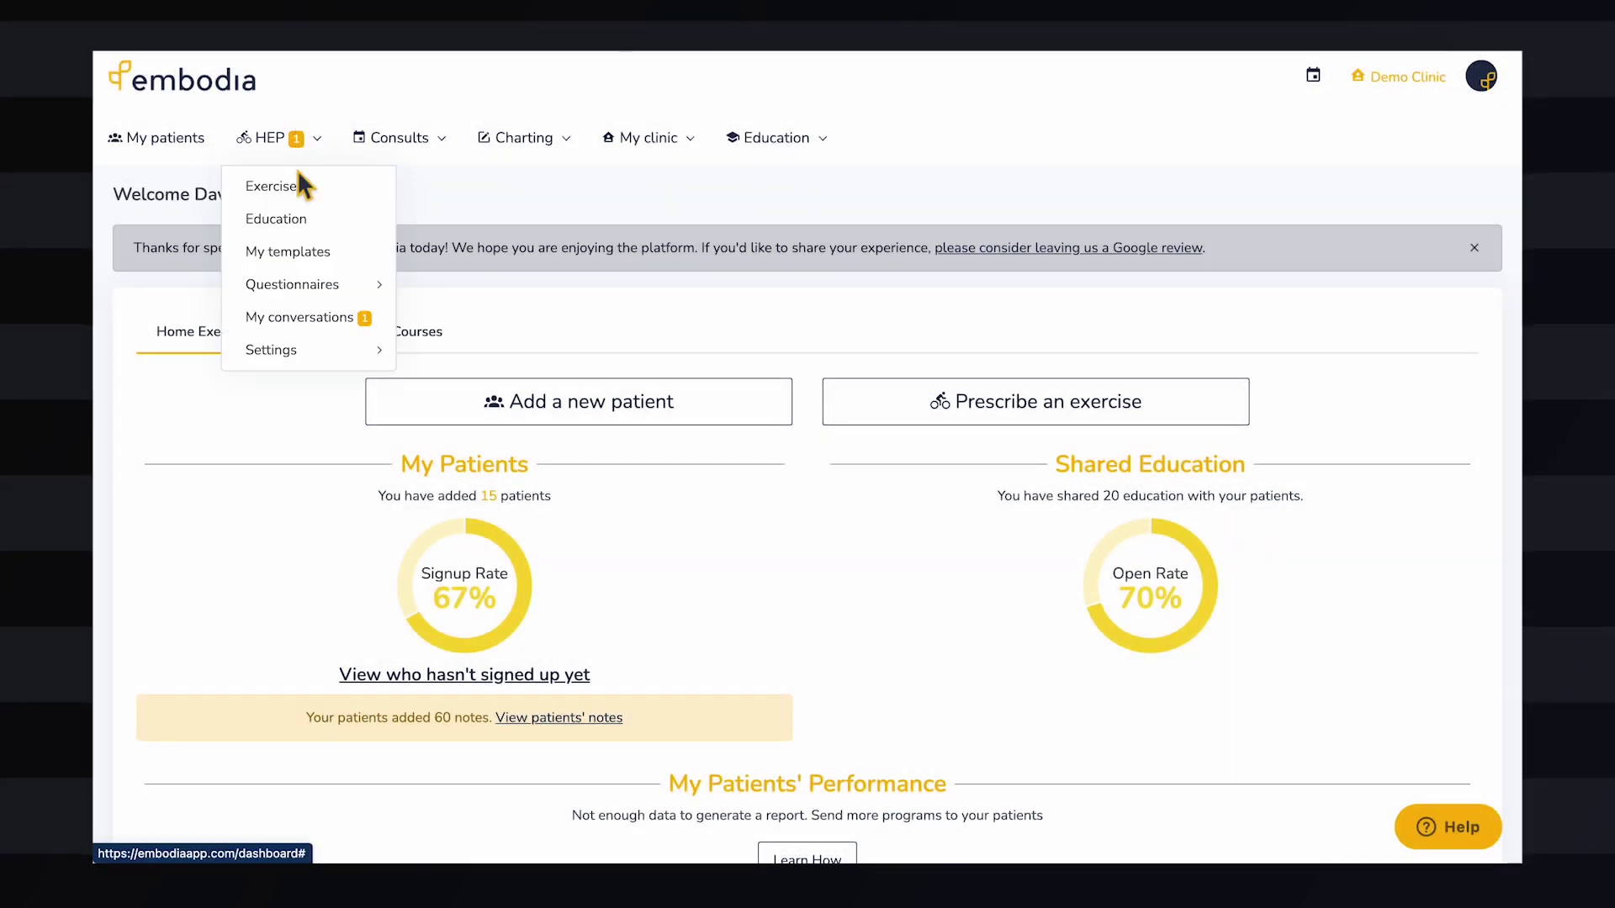
{"action": "left_click", "coordinate": [316, 317]}
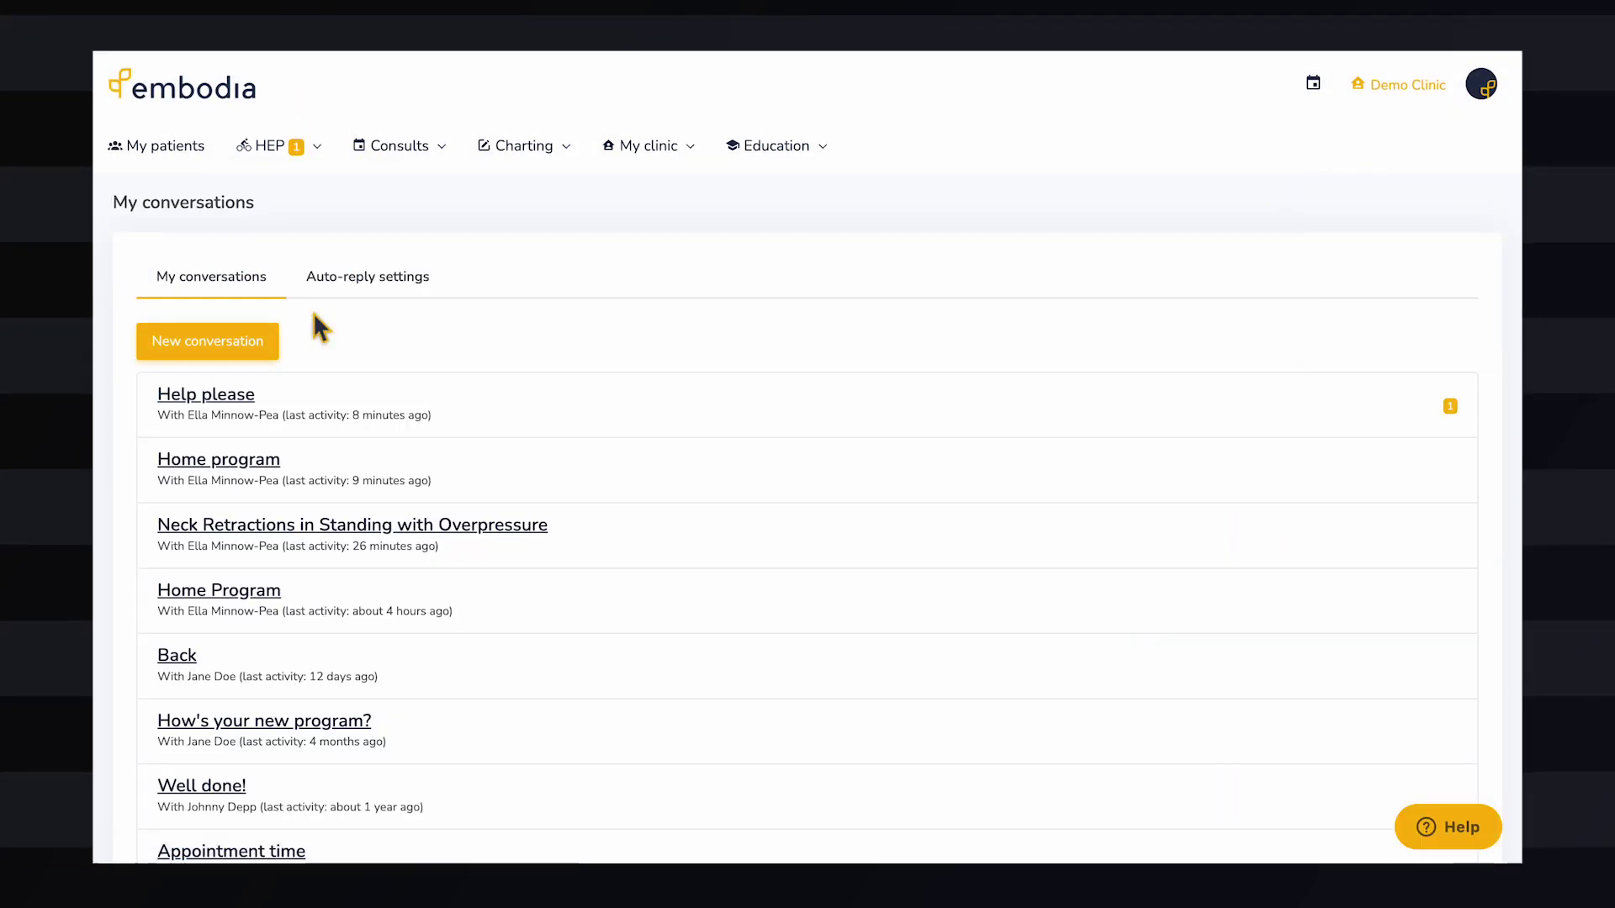
{"action": "left_click", "coordinate": [256, 406]}
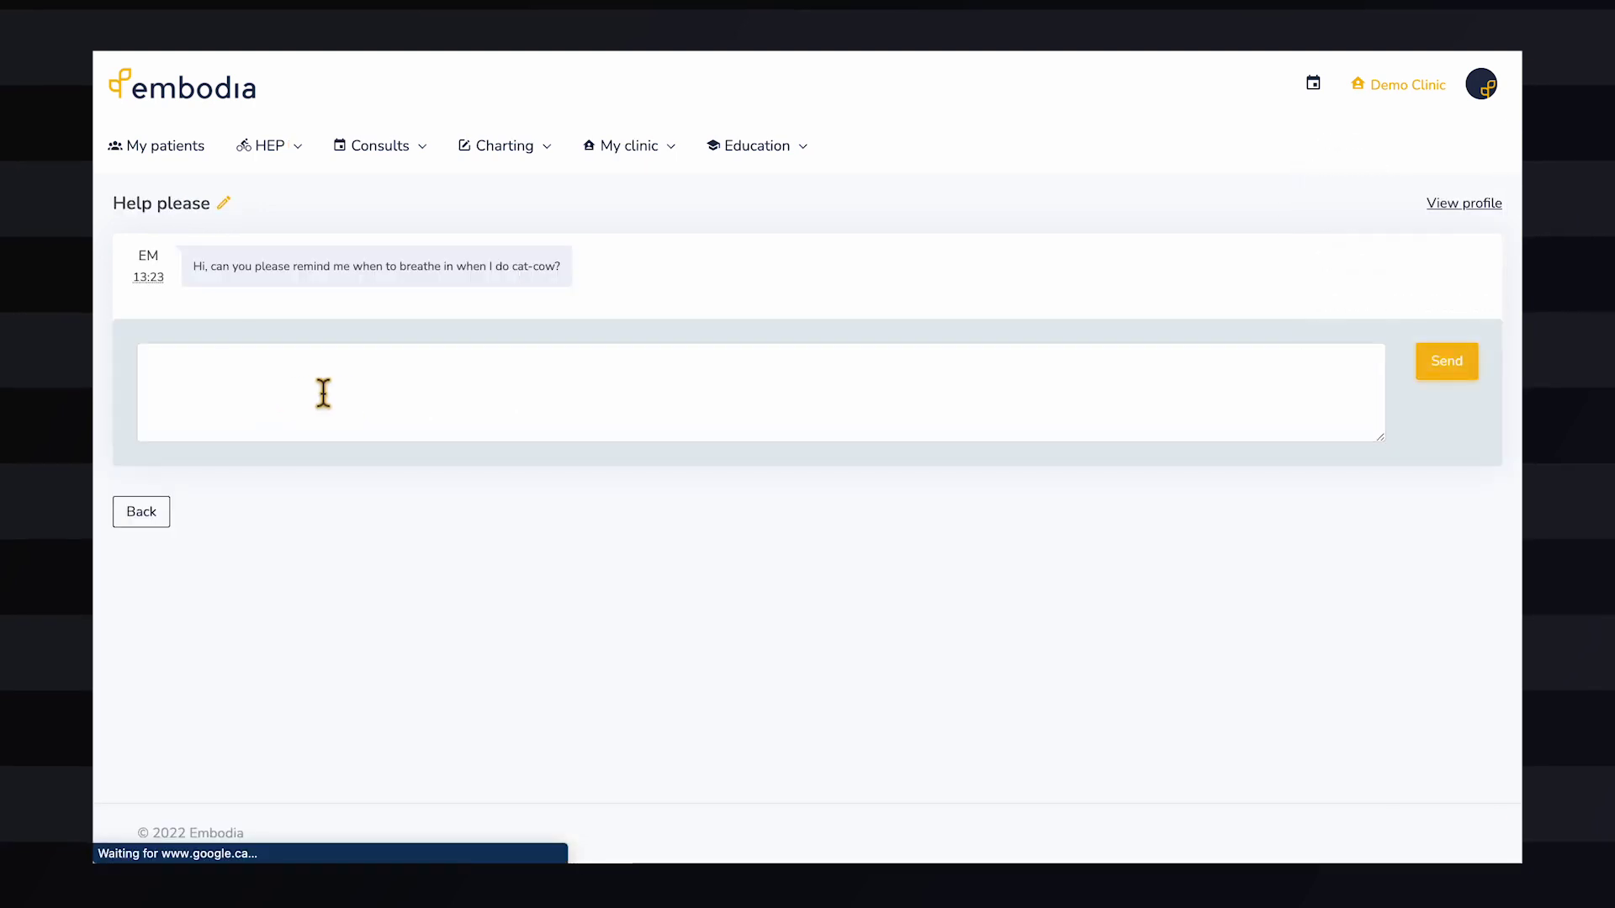
{"action": "left_click", "coordinate": [350, 396]}
{"action": "type", "text": "Of course! I will send you a video explaining this shortly."}
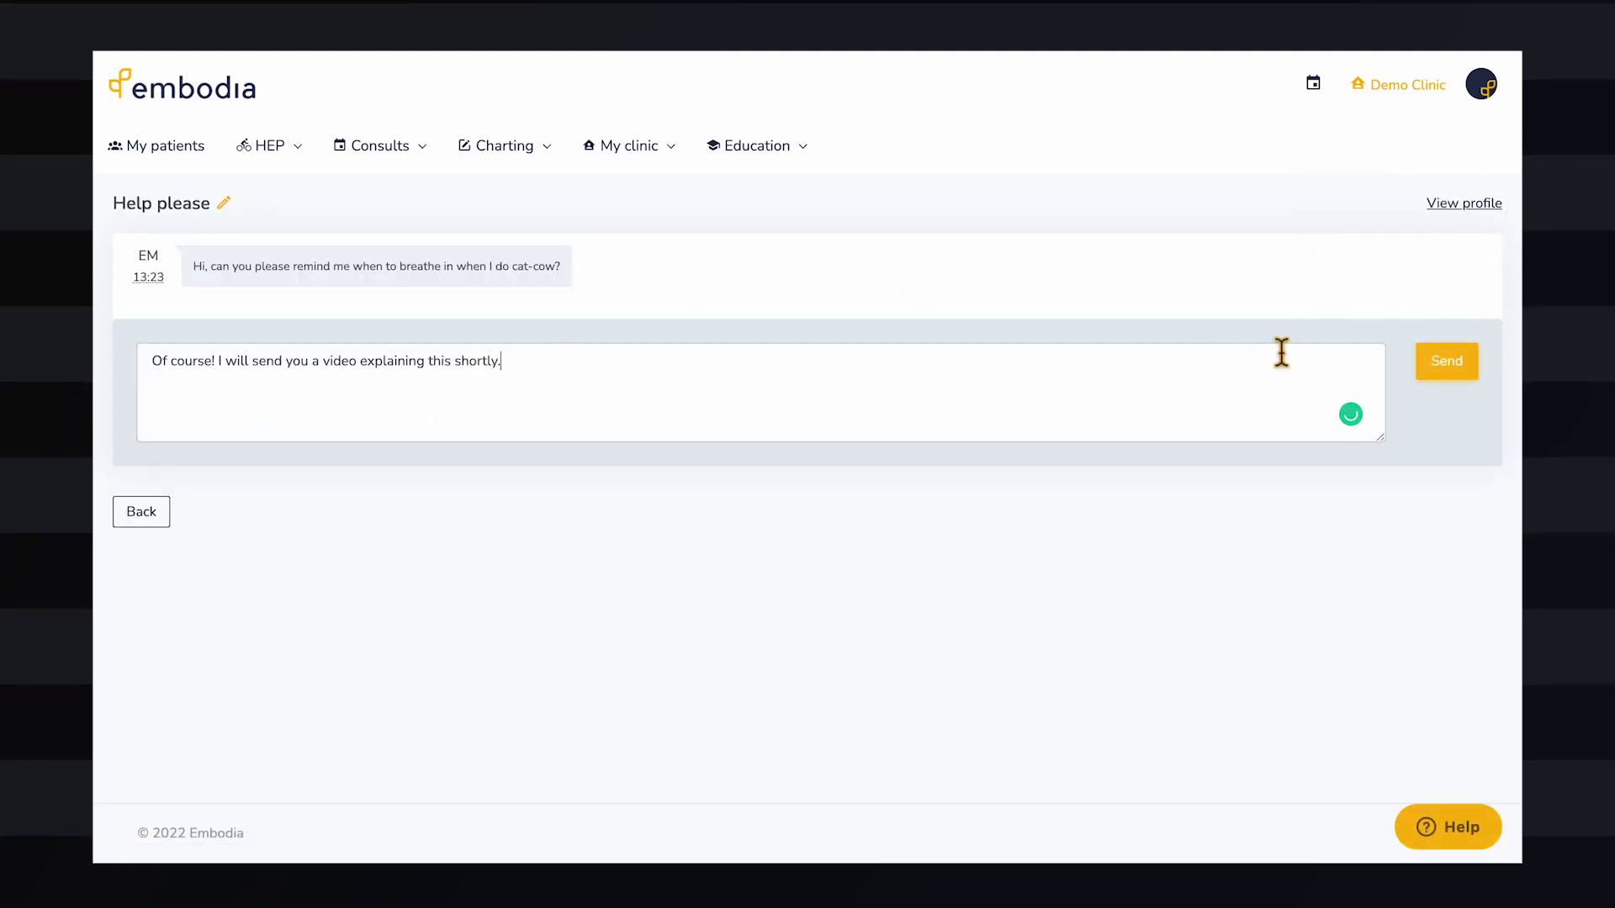
{"action": "left_click", "coordinate": [1443, 366]}
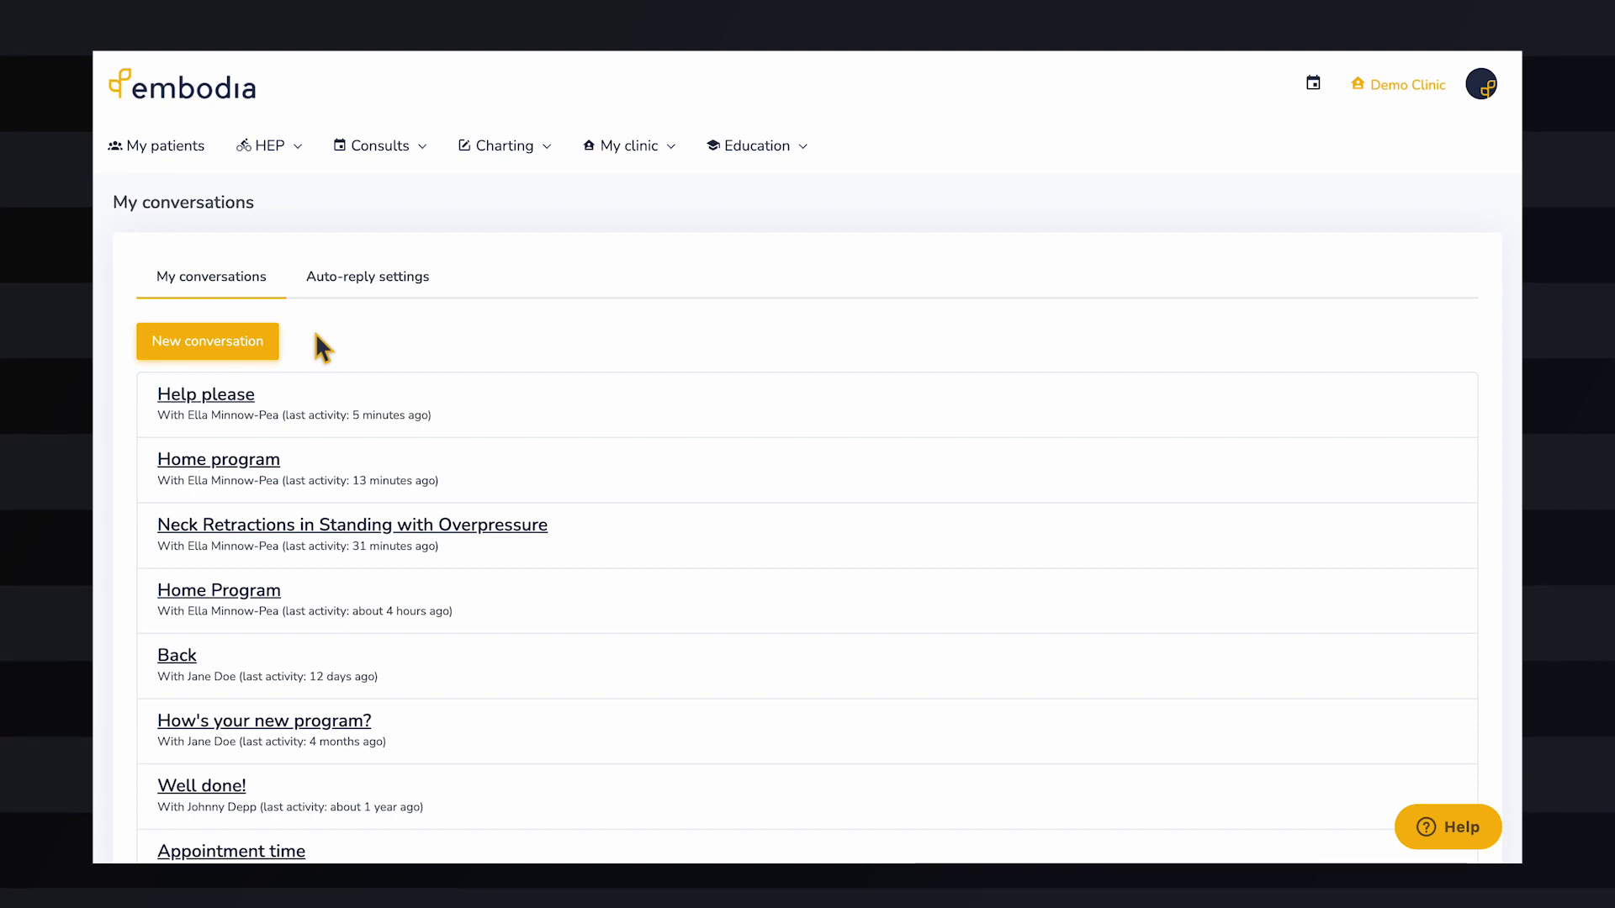
- Add an auto-reply rule to the conversation settings with start date 2022-08-05 and end date 2022-08-12
{"action": "left_click", "coordinate": [428, 292]}
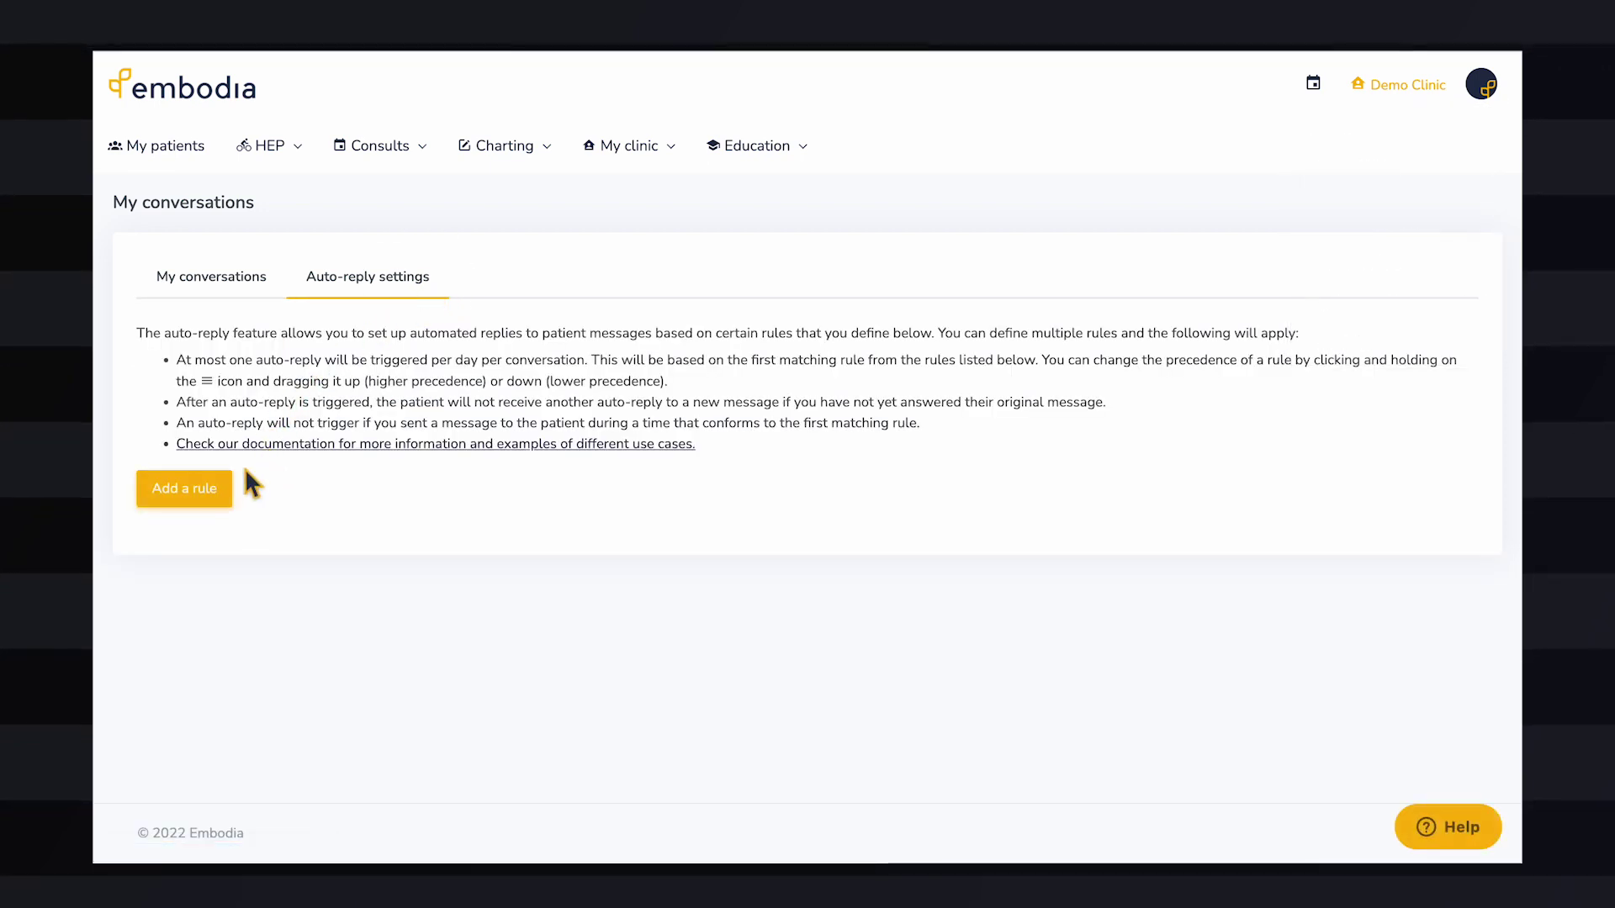
{"action": "left_click", "coordinate": [242, 497]}
{"action": "left_click", "coordinate": [686, 184]}
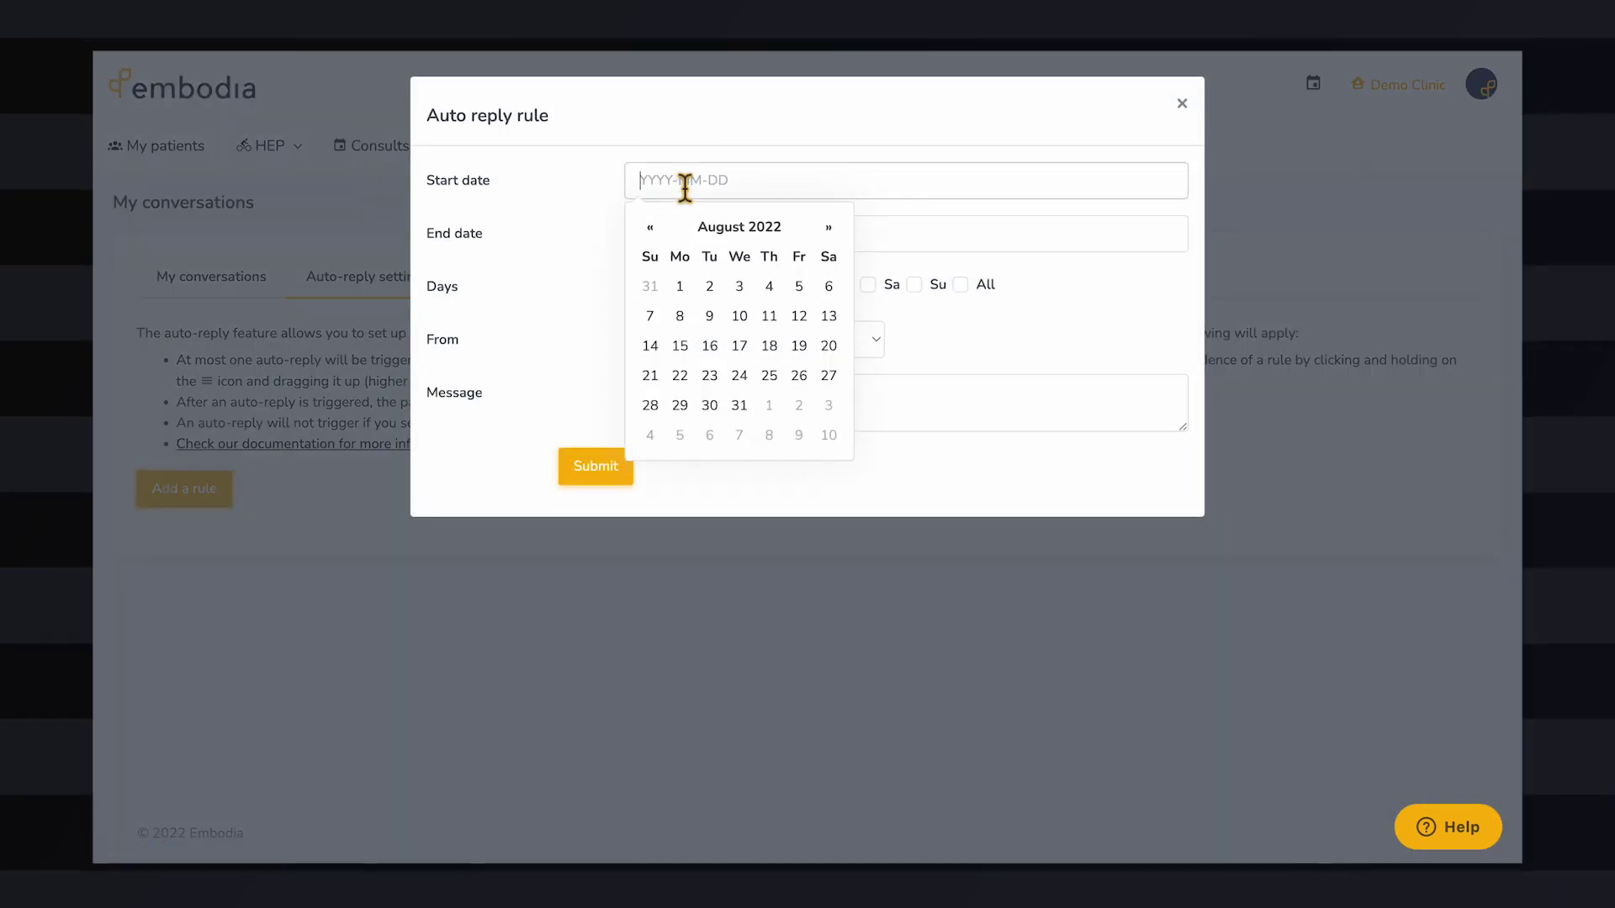
{"action": "left_click", "coordinate": [798, 286]}
{"action": "left_click", "coordinate": [731, 244]}
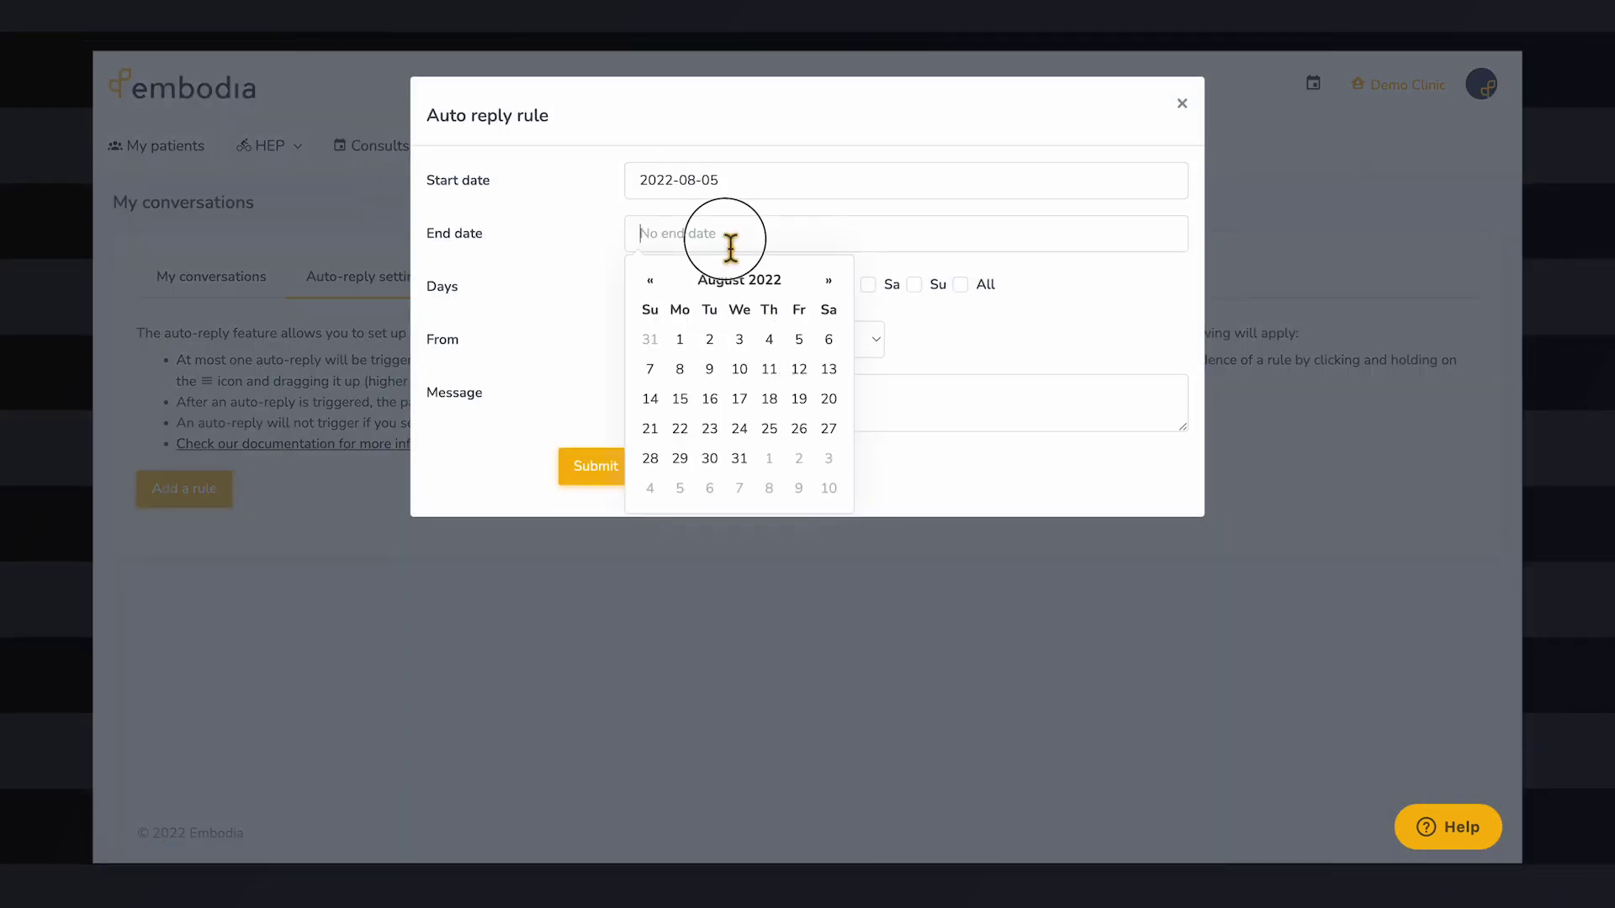
{"action": "left_click", "coordinate": [799, 370]}
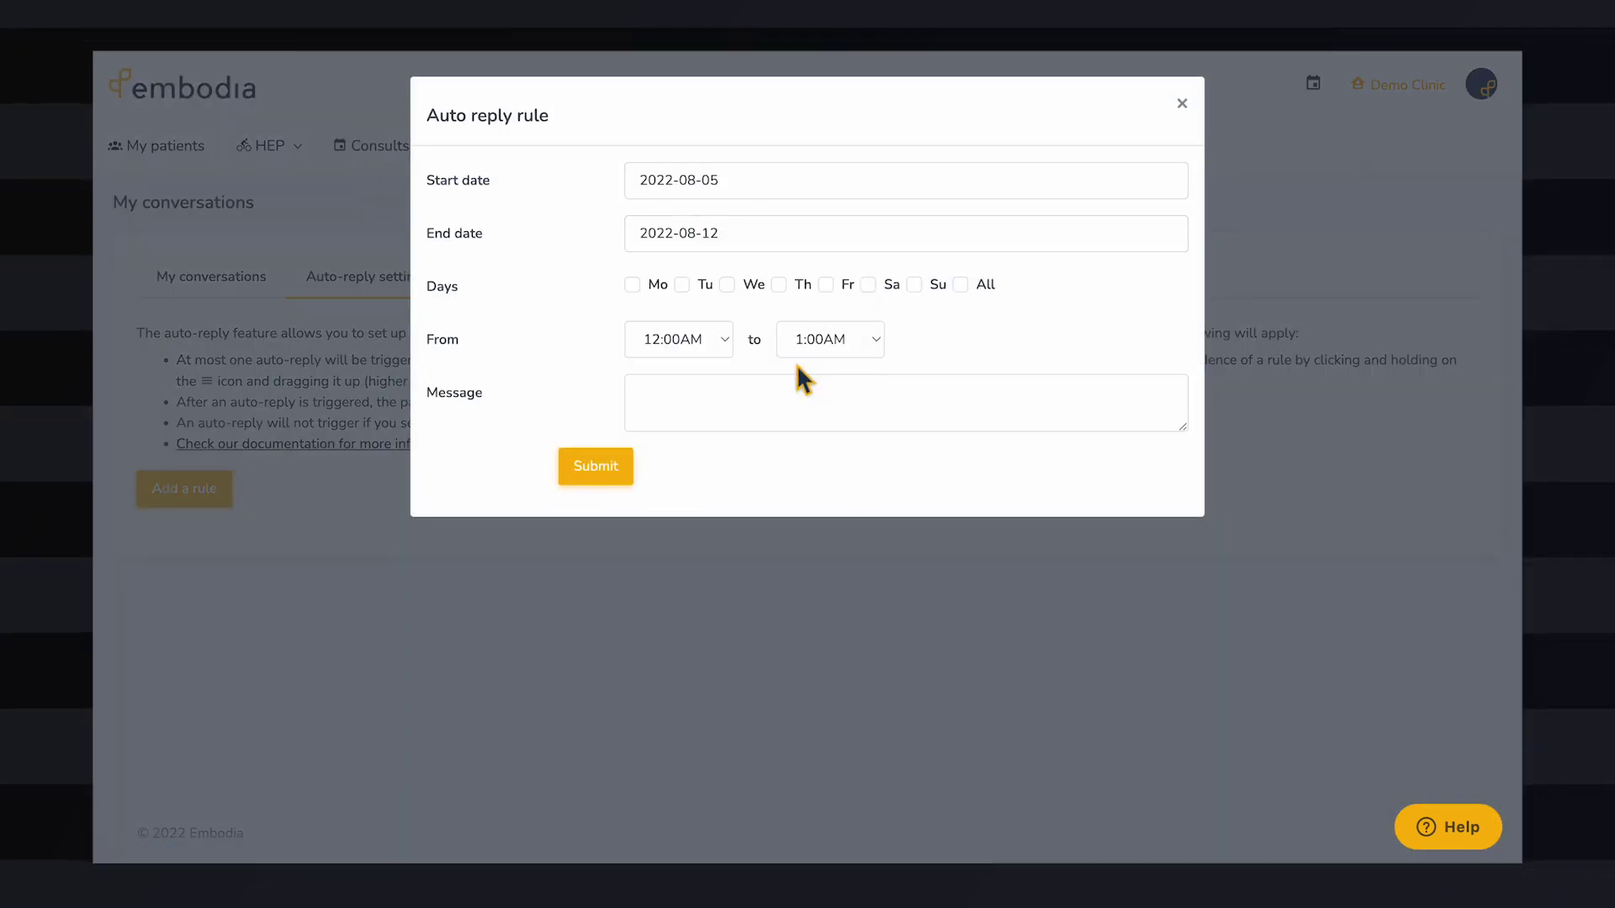
- Apply the auto-reply rule to all days, paste in the reply message, and submit the rule
{"action": "left_click", "coordinate": [960, 284]}
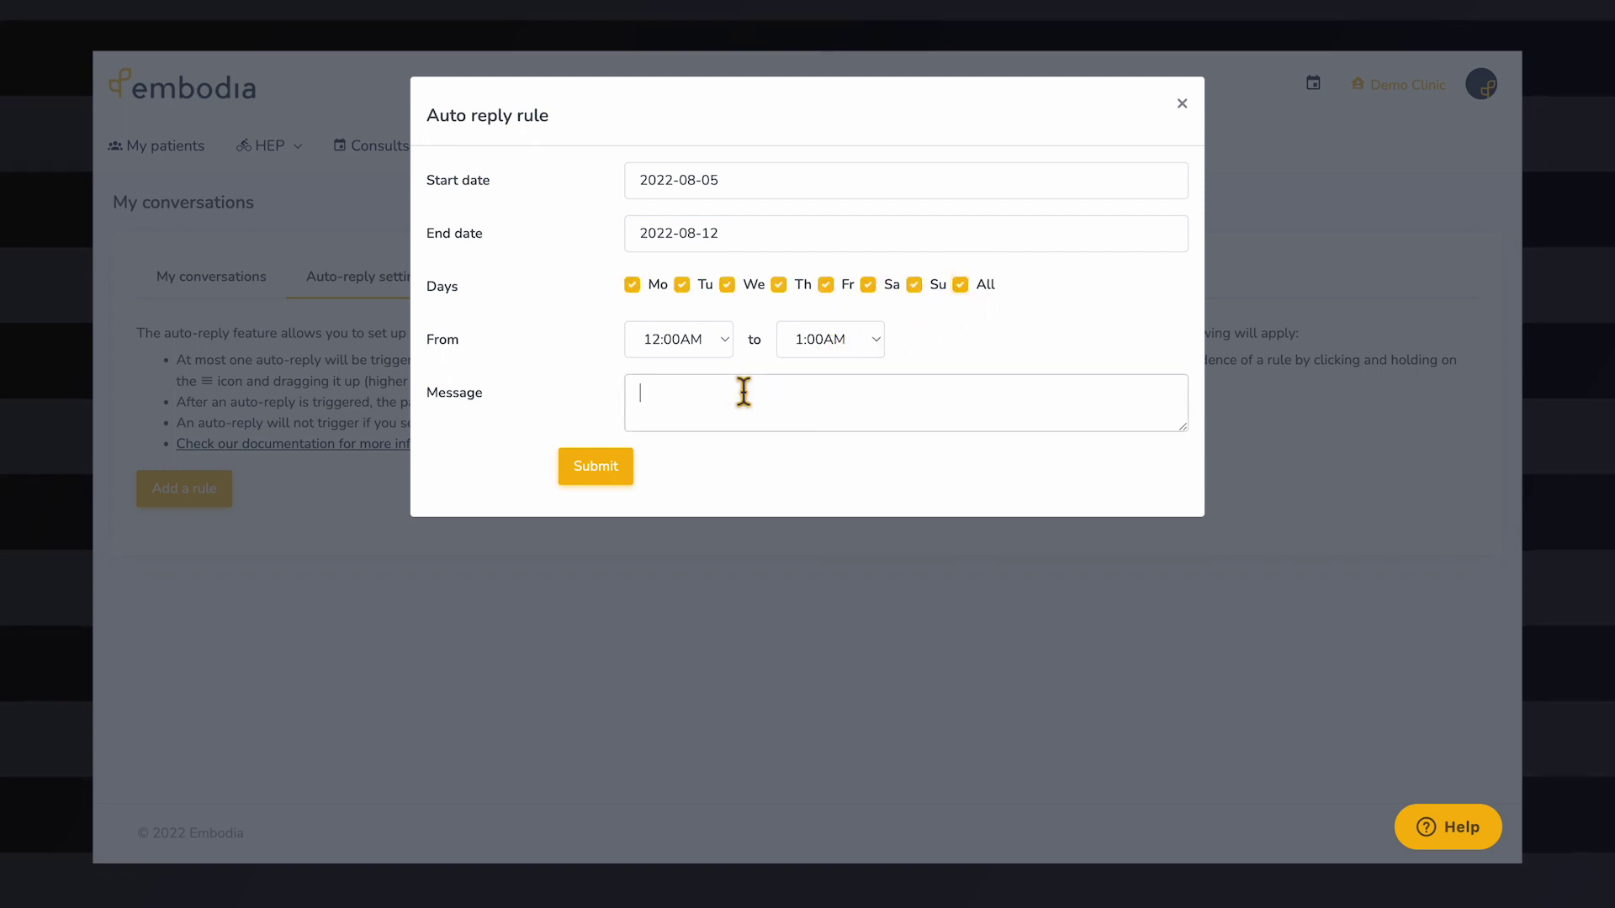
{"action": "key", "text": "ctrl+v"}
{"action": "left_click", "coordinate": [622, 468]}
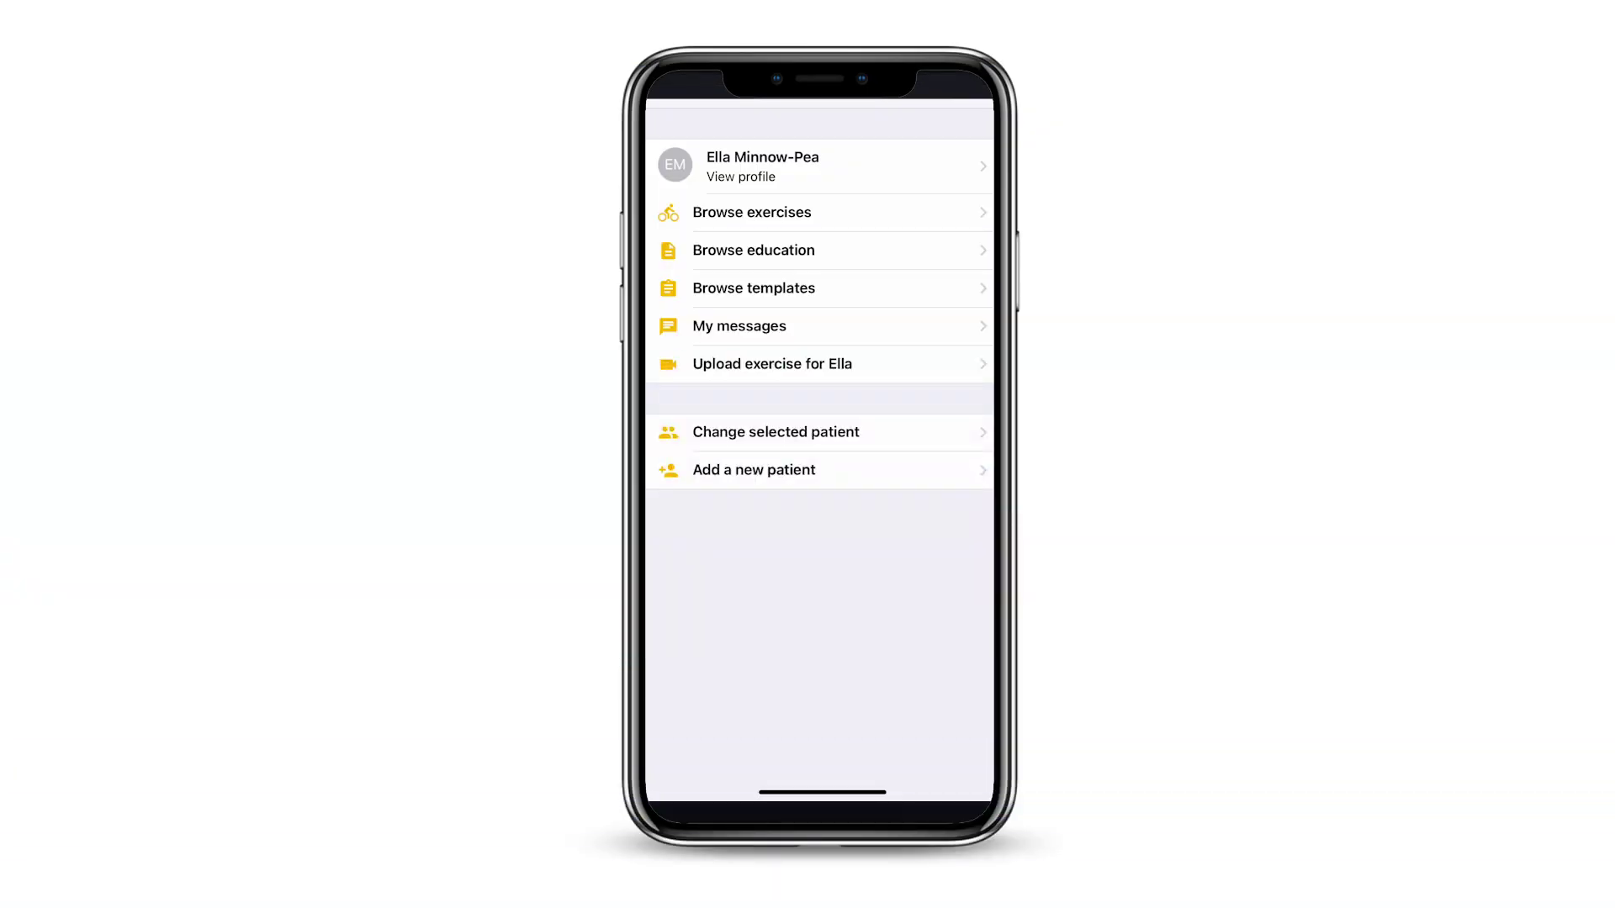
- In the mobile app, open the selected patient's messages, view the "Help please" conversation, and return to the conversation list
{"action": "left_click", "coordinate": [819, 326]}
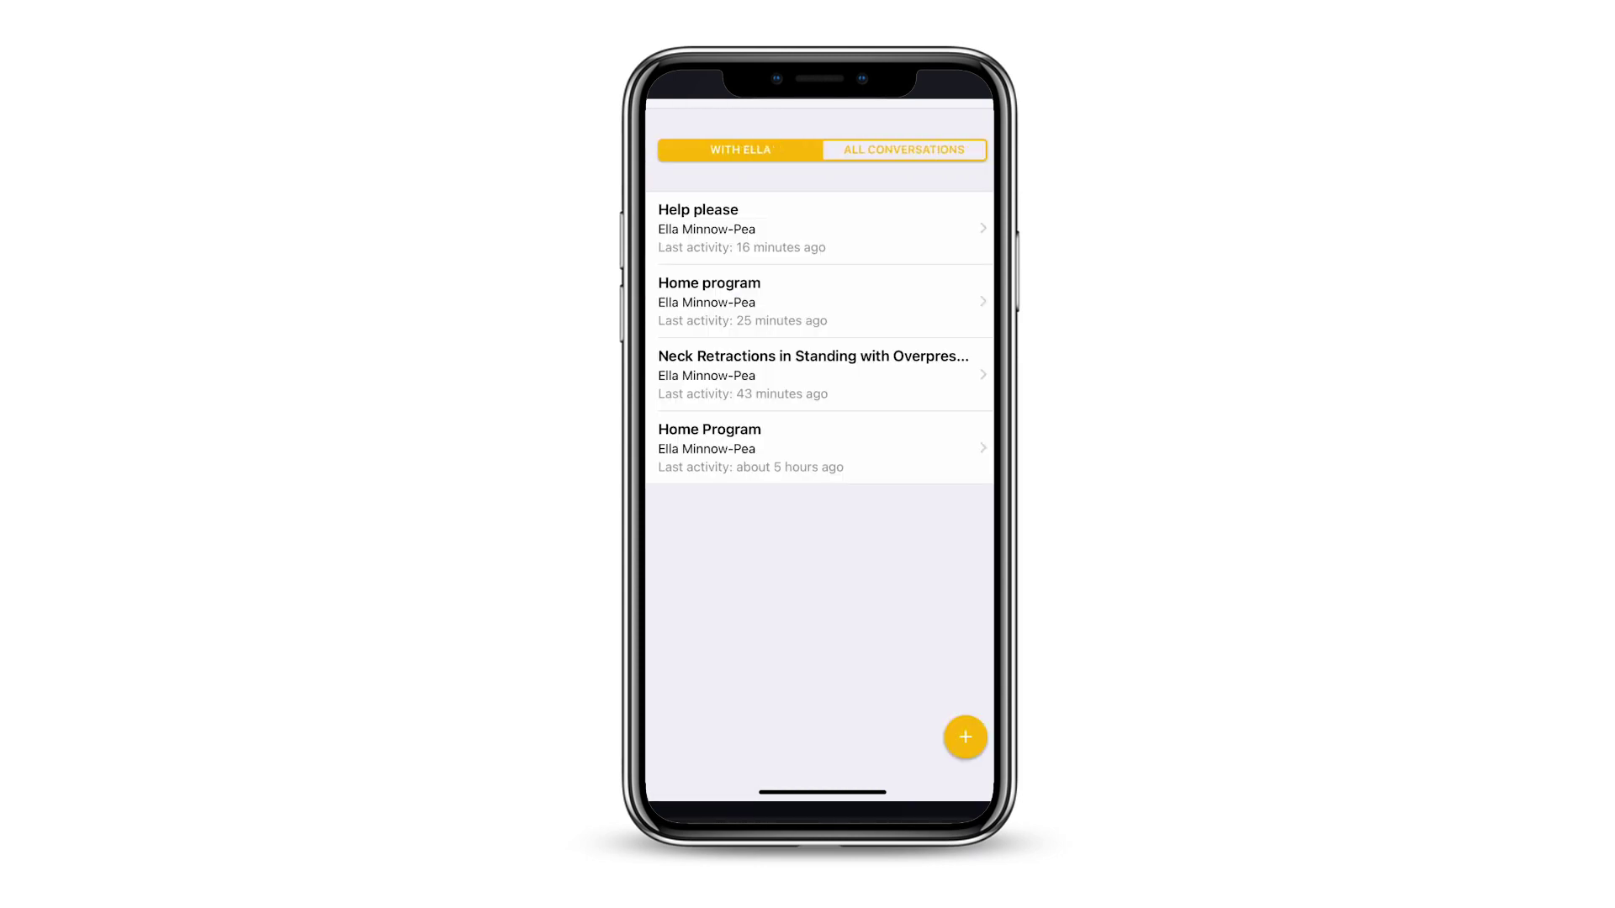
{"action": "left_click", "coordinate": [820, 228]}
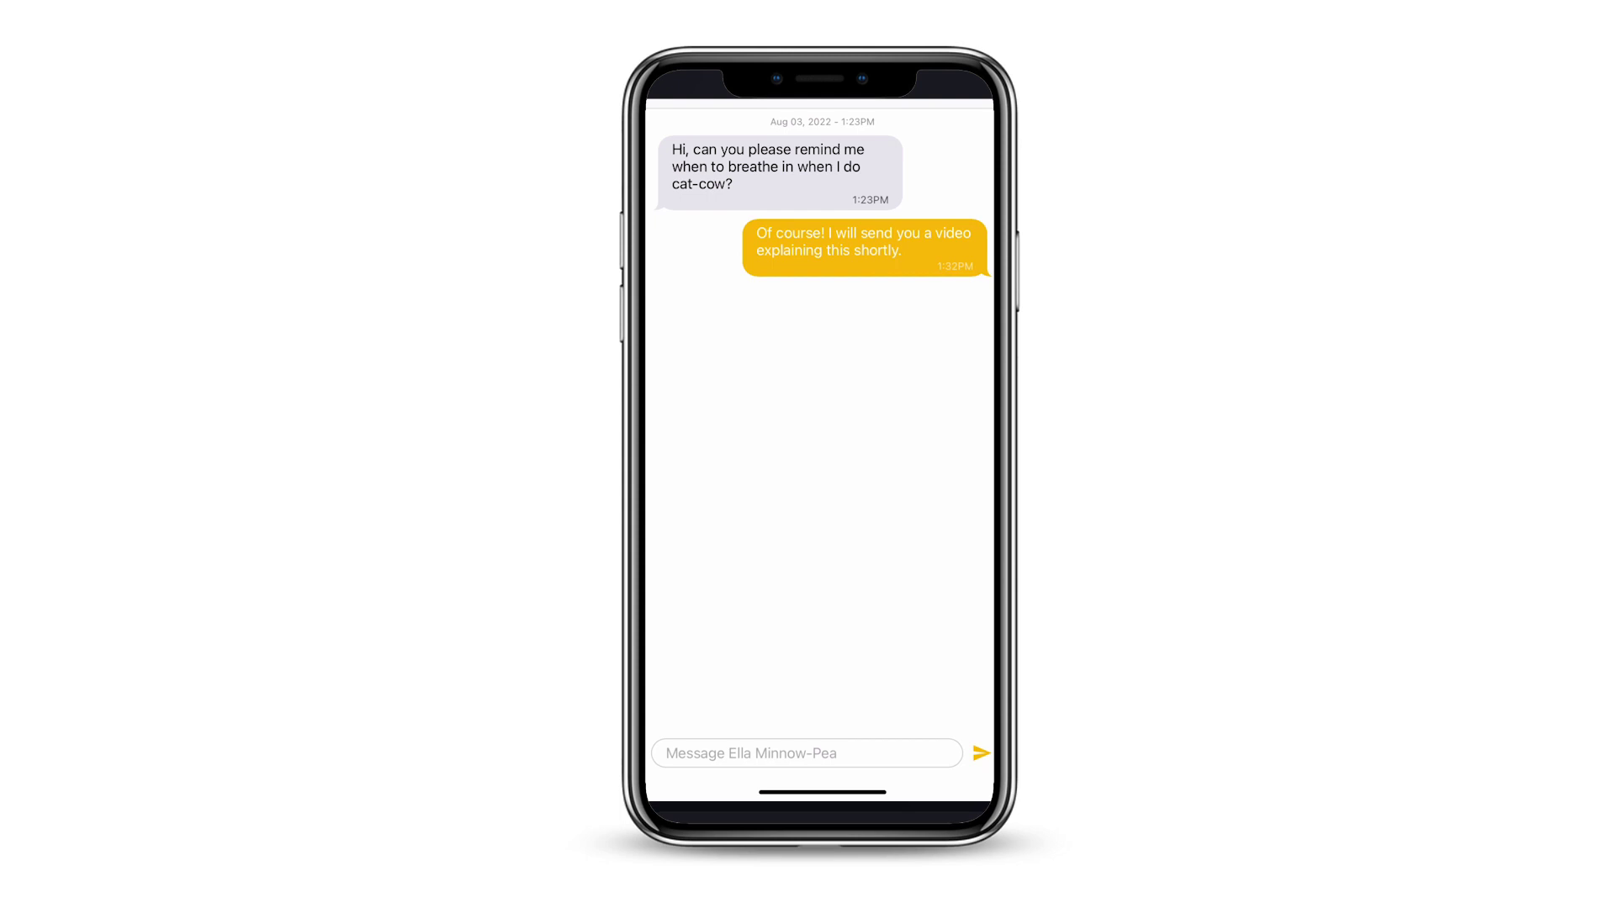
{"action": "left_click", "coordinate": [665, 90]}
- Compose a new message to the selected patient with the subject "Checking in" and the text "How are you today?"
{"action": "left_click", "coordinate": [965, 737]}
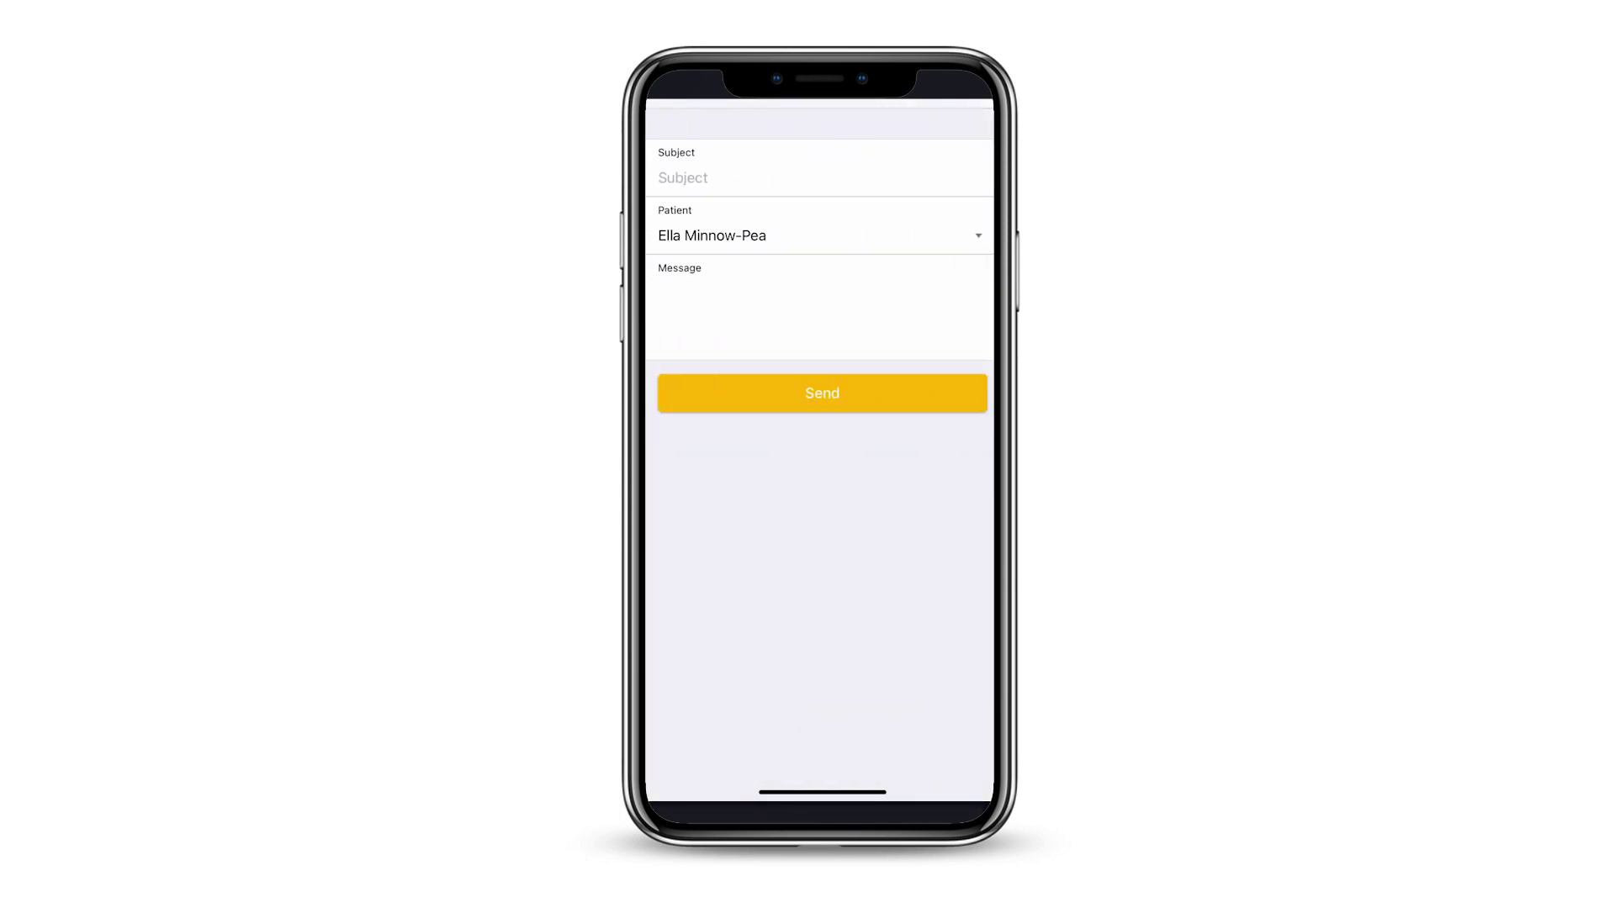
{"action": "left_click", "coordinate": [683, 178]}
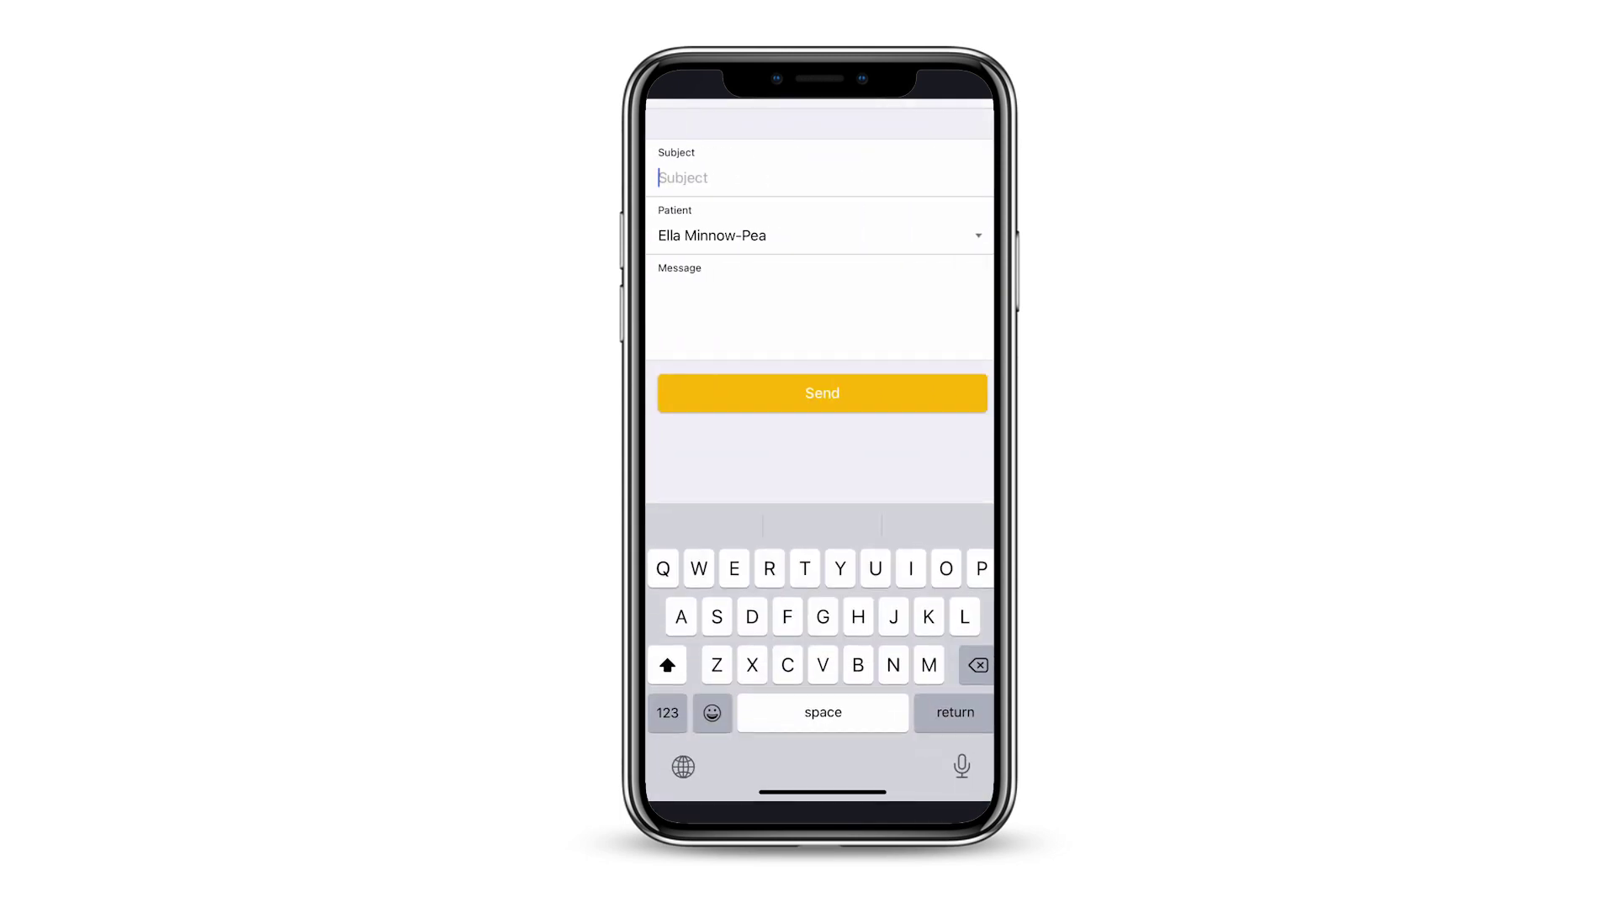
{"action": "type", "text": "Checking in"}
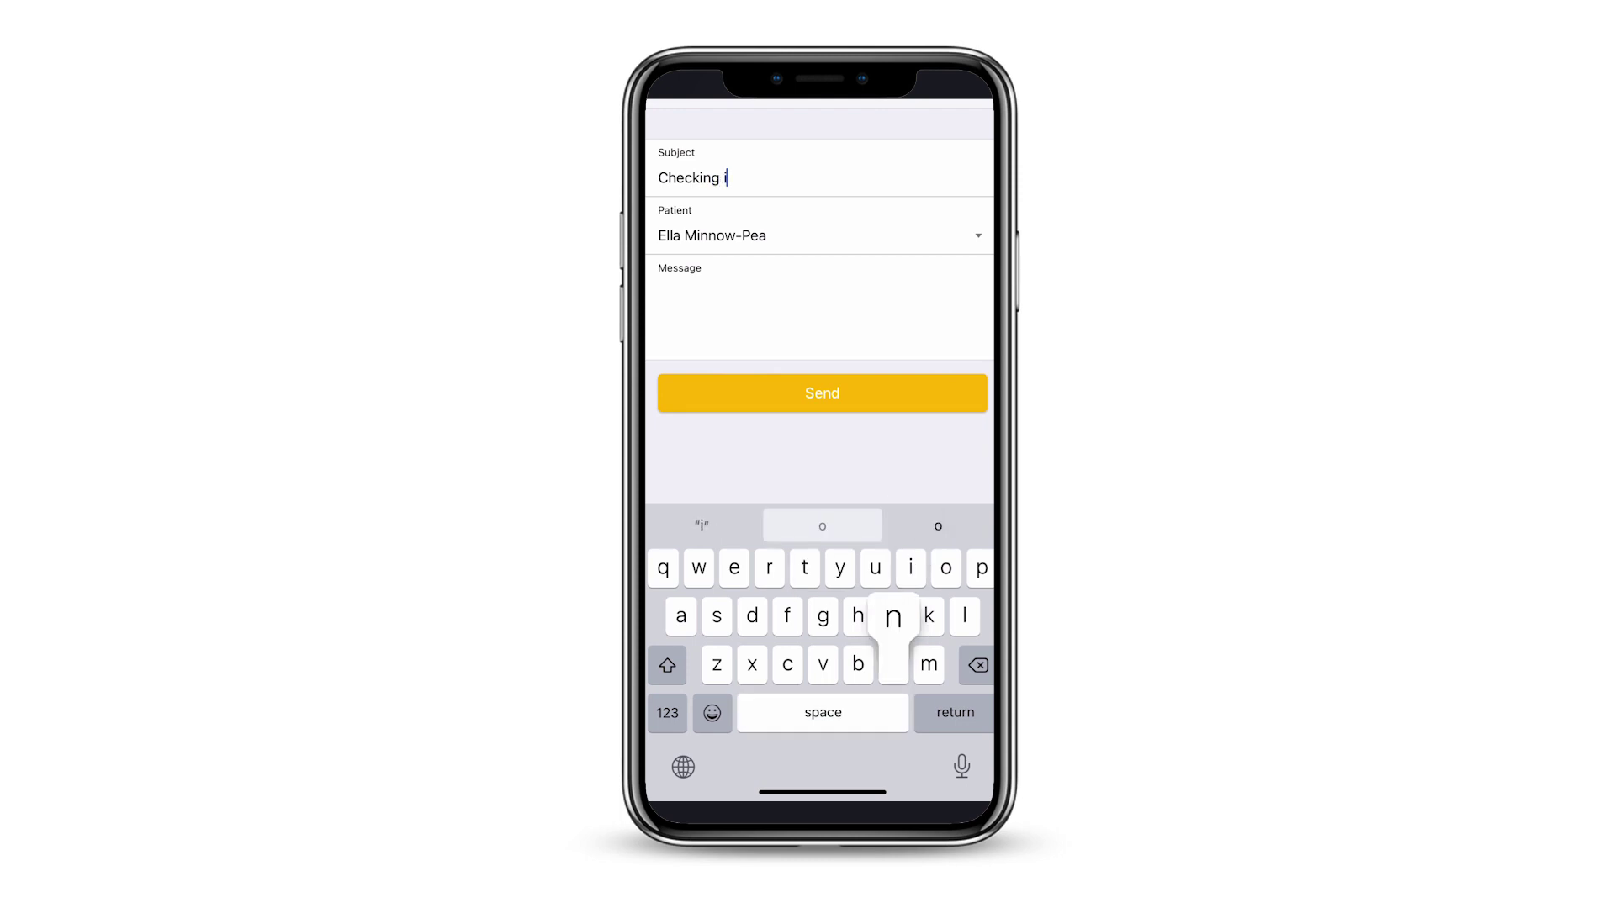
{"action": "left_click", "coordinate": [659, 293]}
{"action": "type", "text": "How are"}
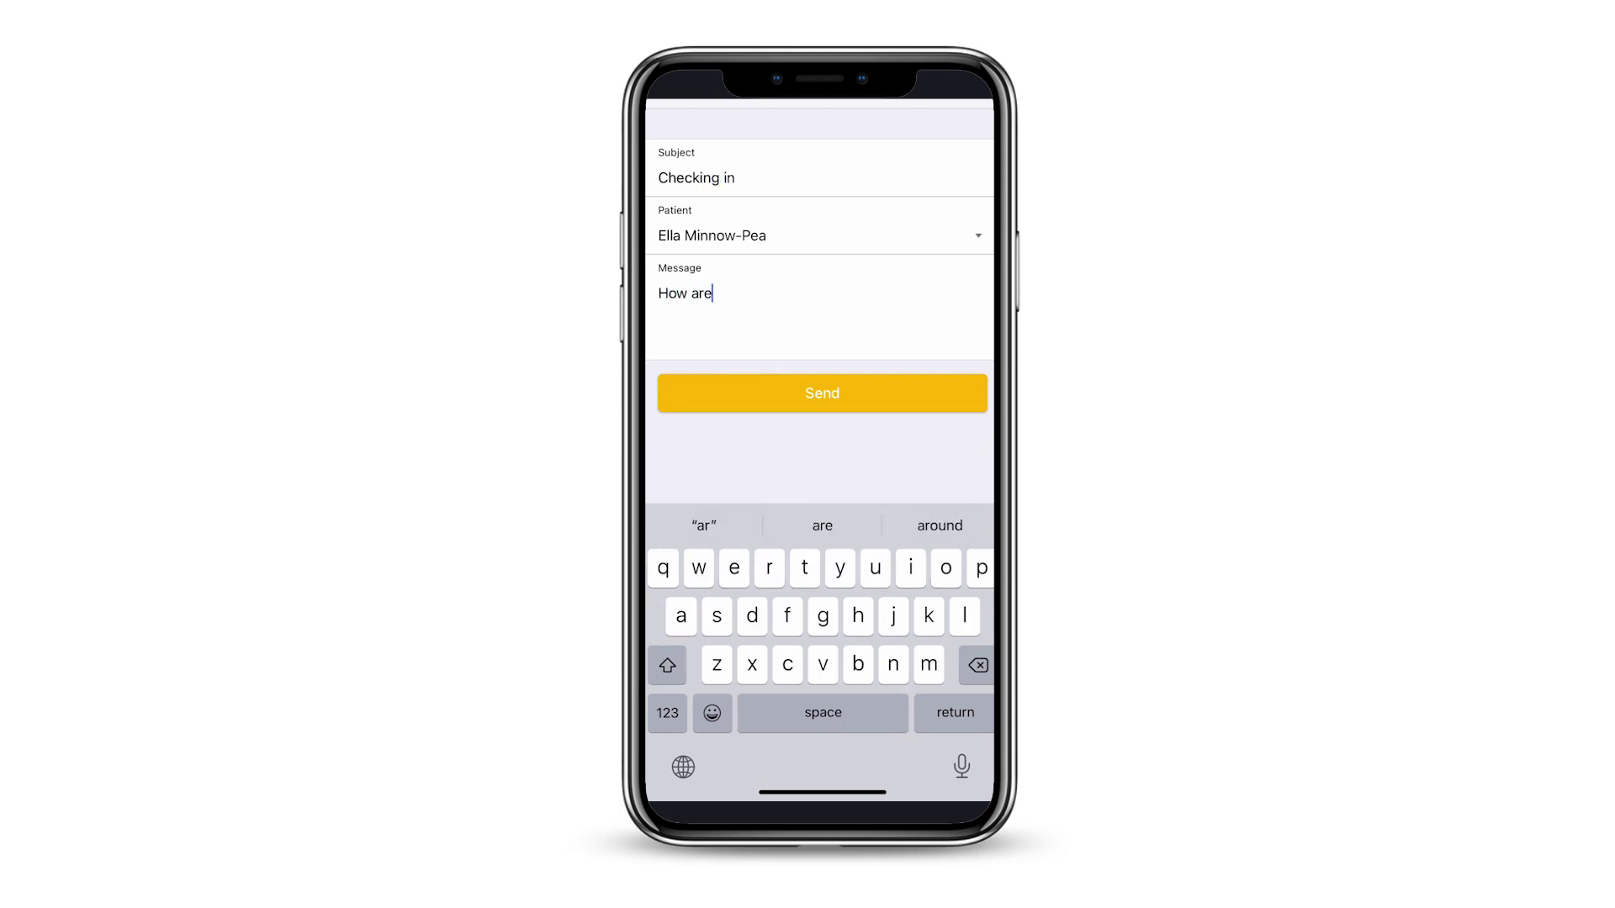
{"action": "type", "text": " you today"}
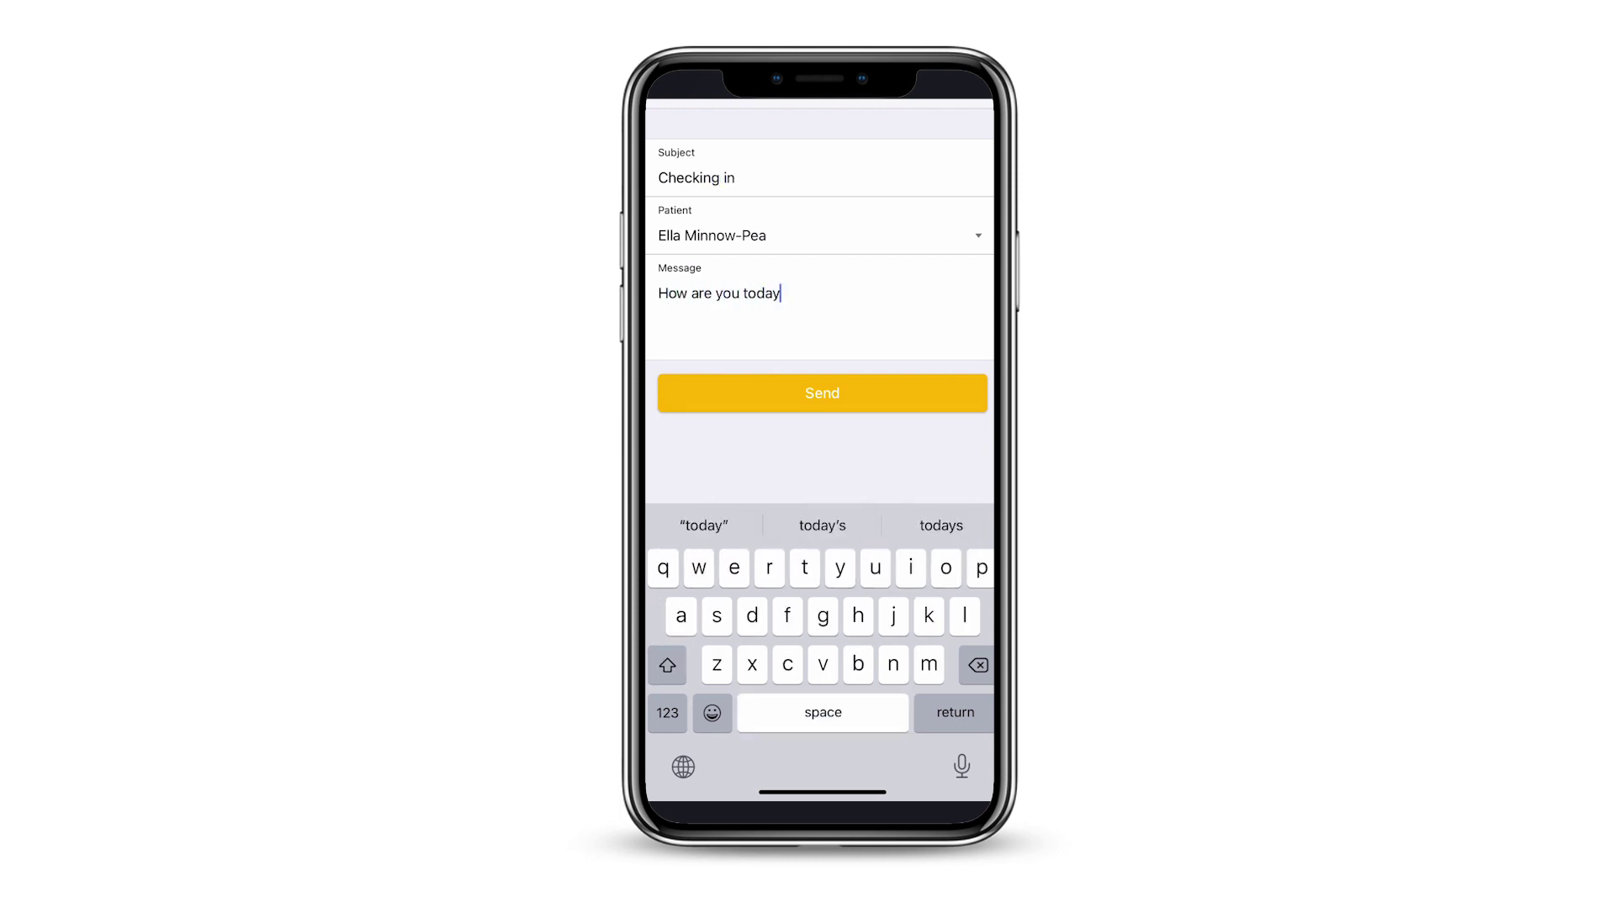
{"action": "type", "text": "?"}
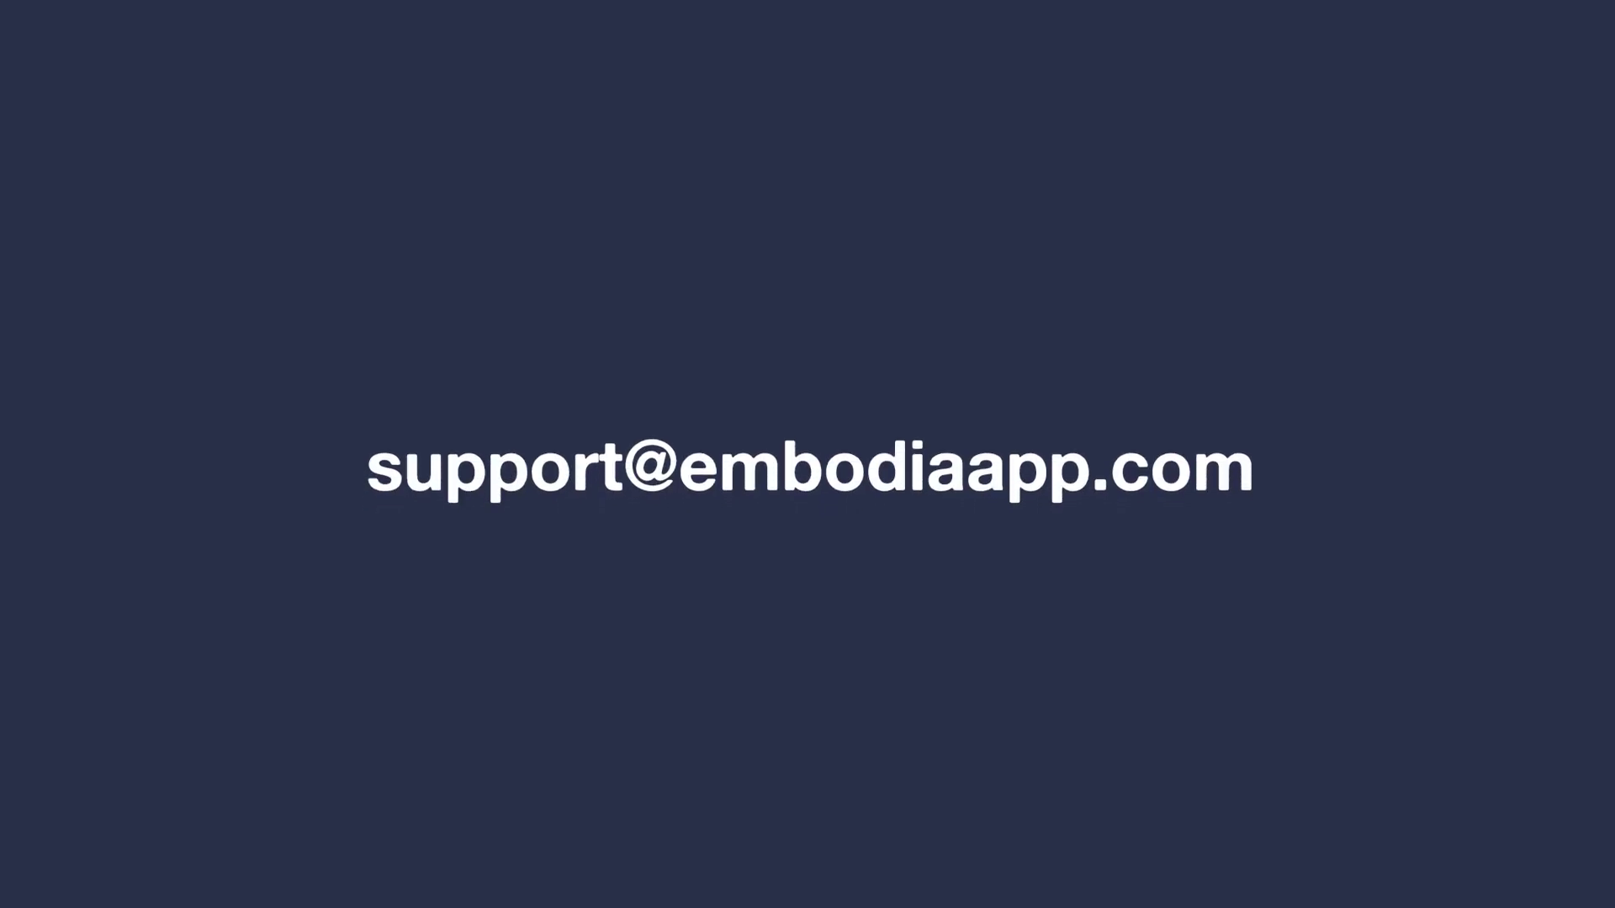